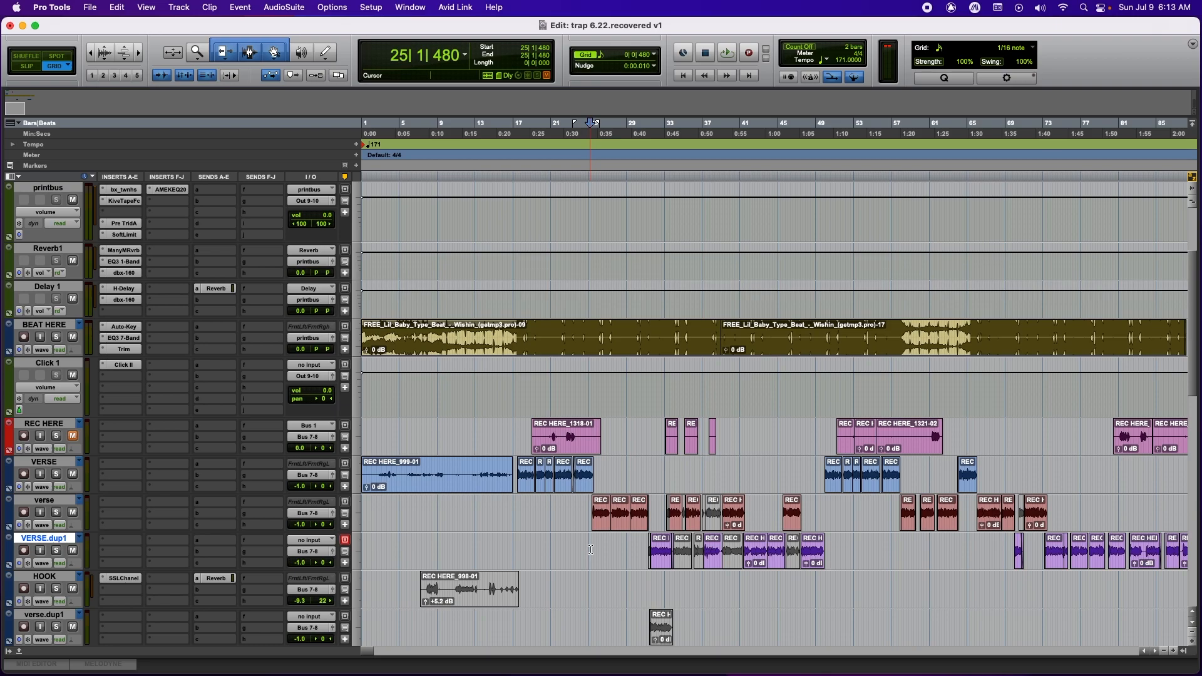
# Play the session from bar 25 and look over the vocal track arrangement down to the adlib tracks.
pyautogui.press('space')
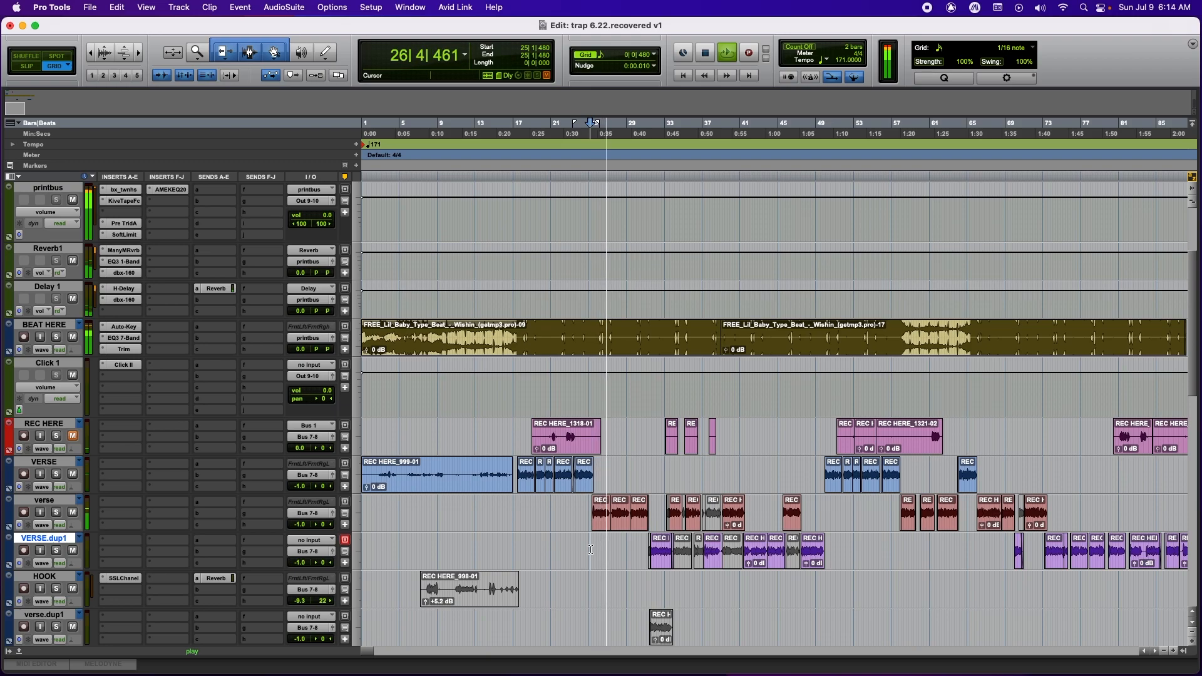
pyautogui.scroll(-3, 601, 546)
pyautogui.press('t')
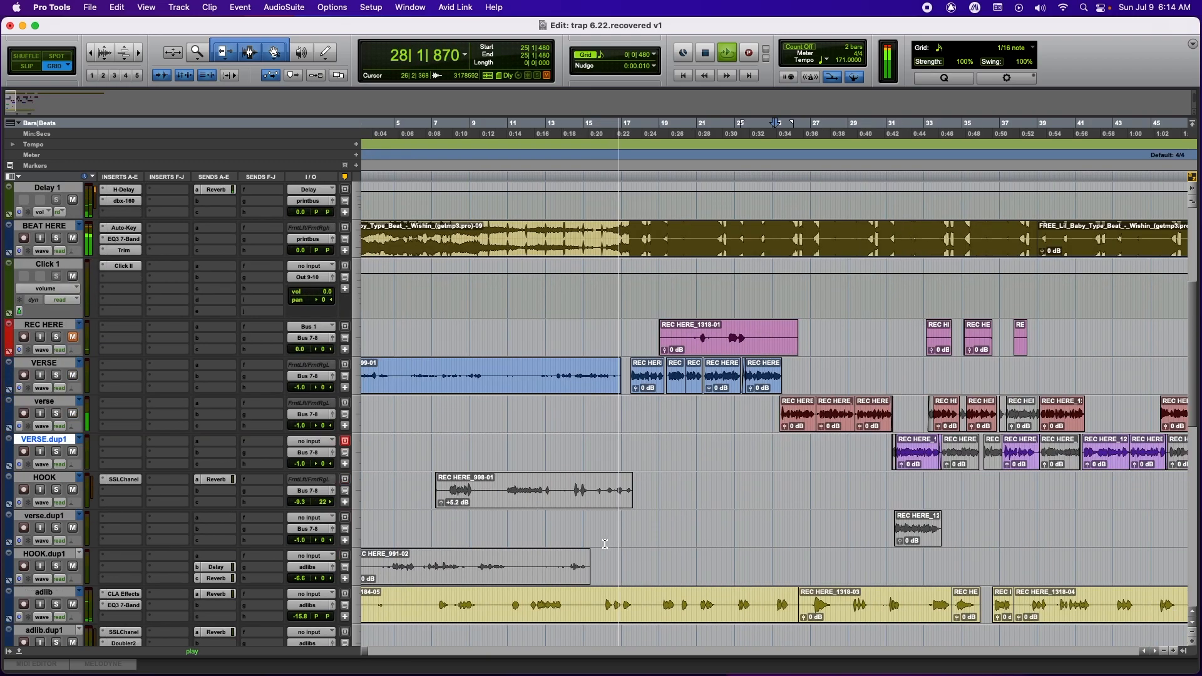
pyautogui.press('r')
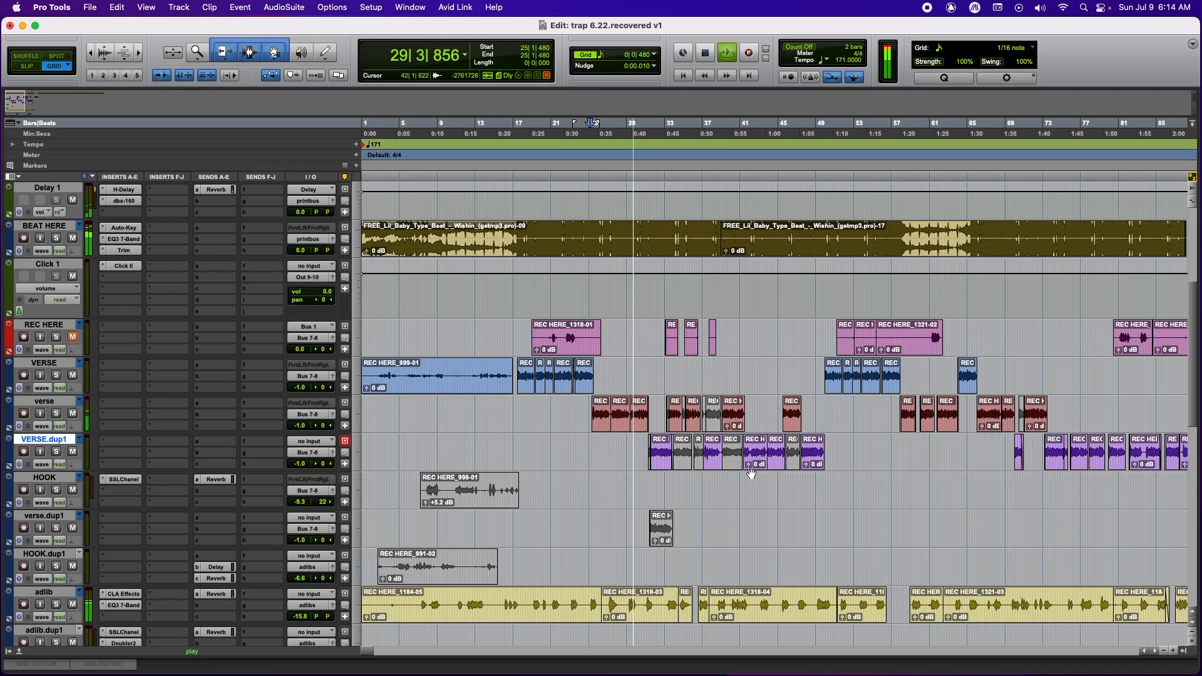
pyautogui.scroll(-5, 723, 477)
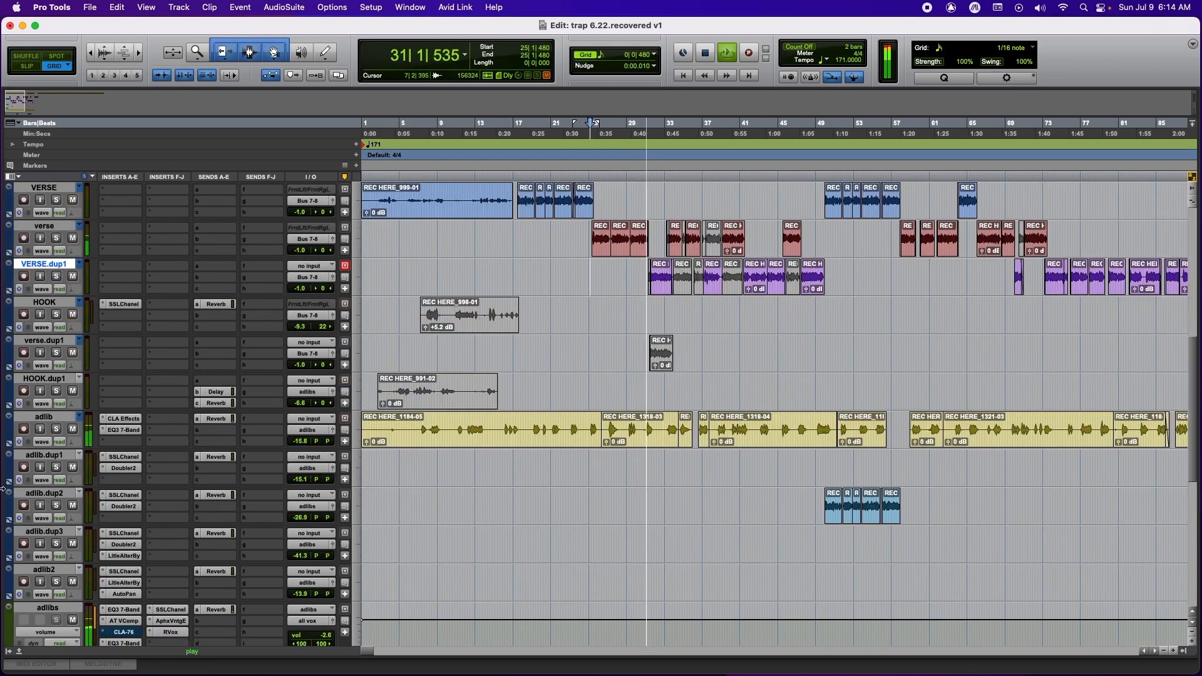
# Inspect the CLA Effects plug-in on the adlib track during playback, then stop playback and close the plug-in.
pyautogui.click(124, 418)
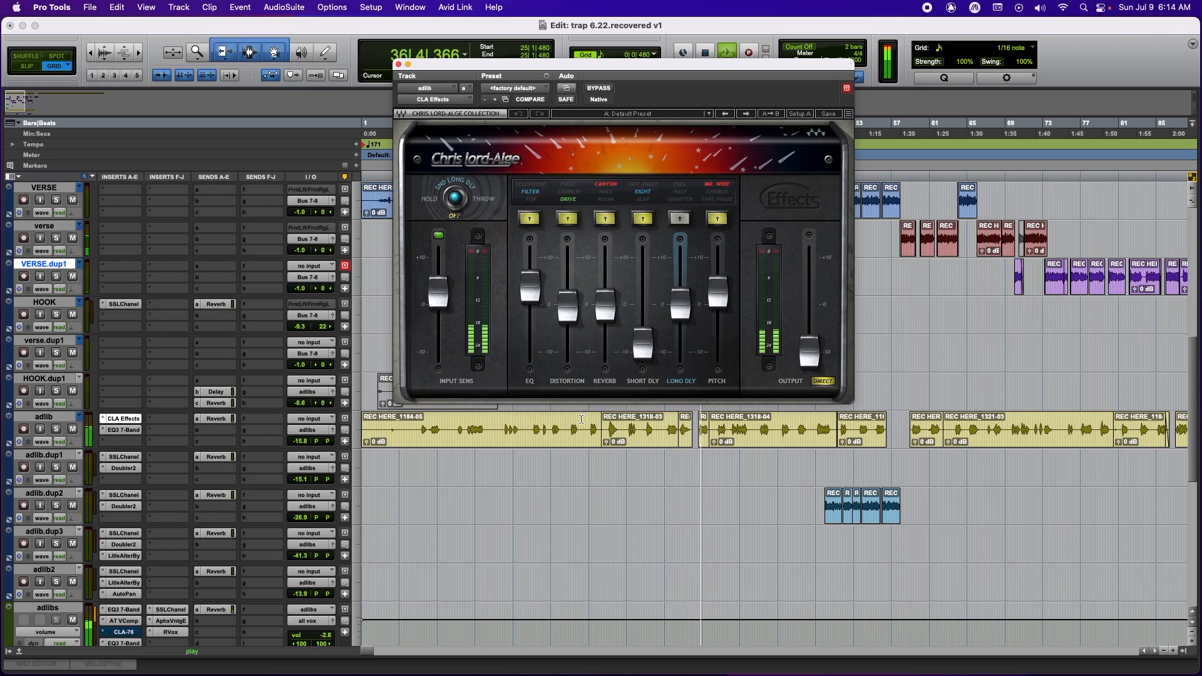
pyautogui.scroll(-2, 583, 418)
pyautogui.scroll(-3, 584, 418)
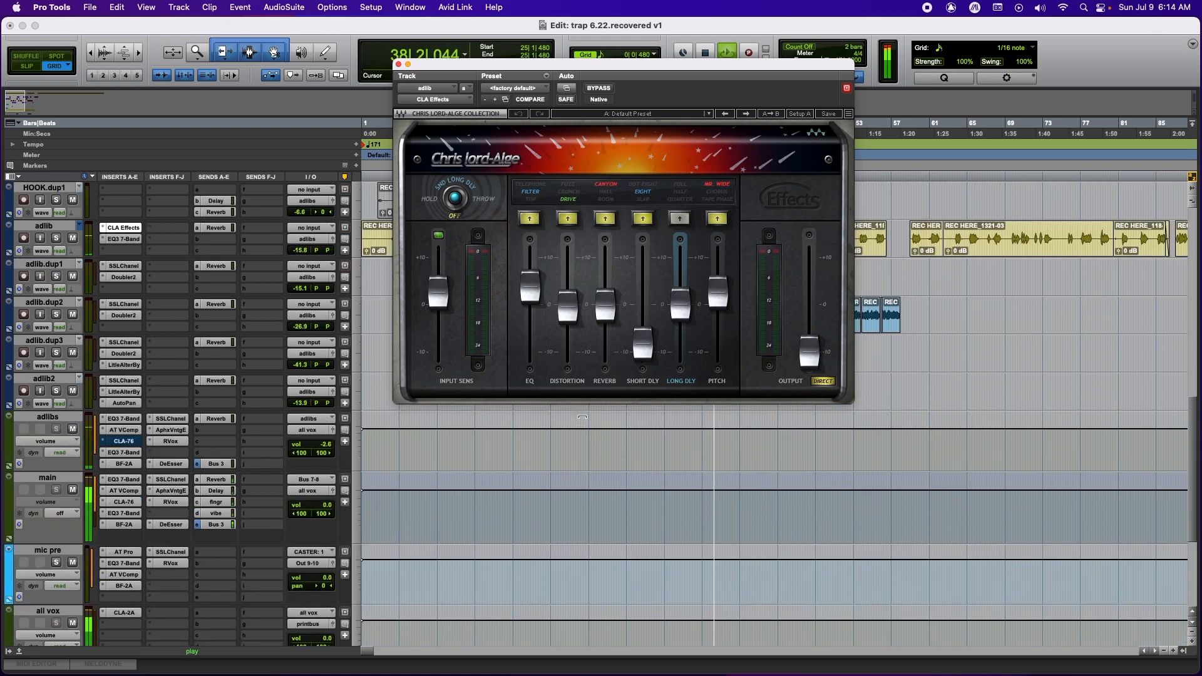
pyautogui.press('space')
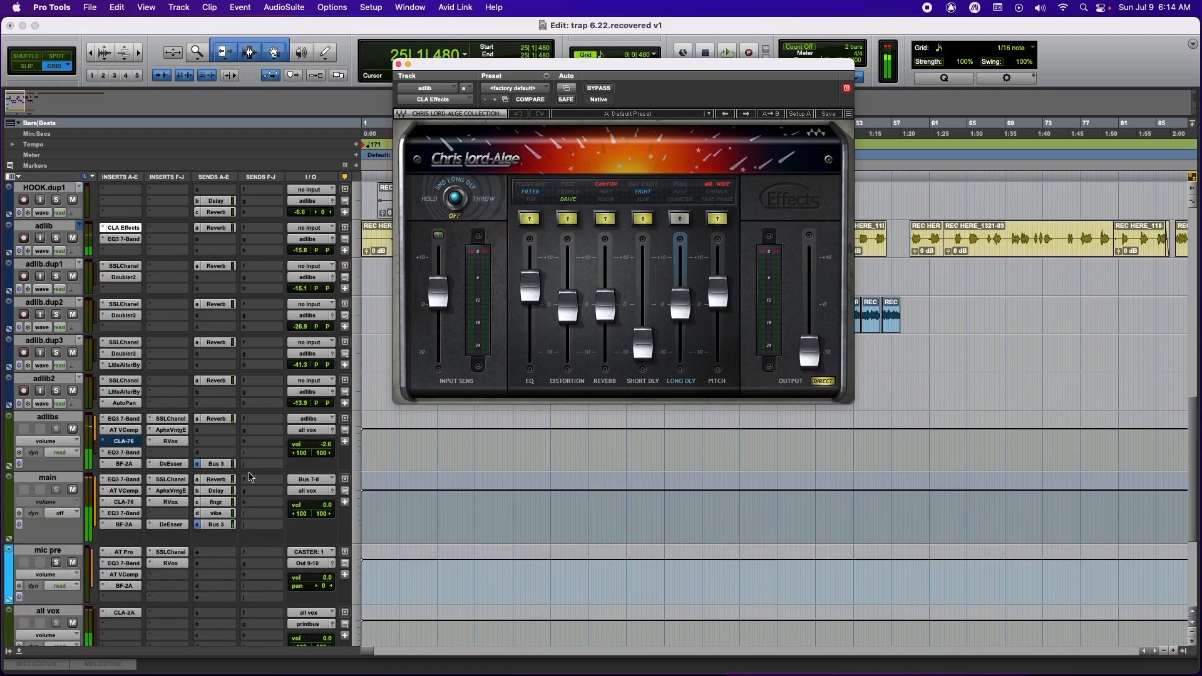
pyautogui.click(398, 64)
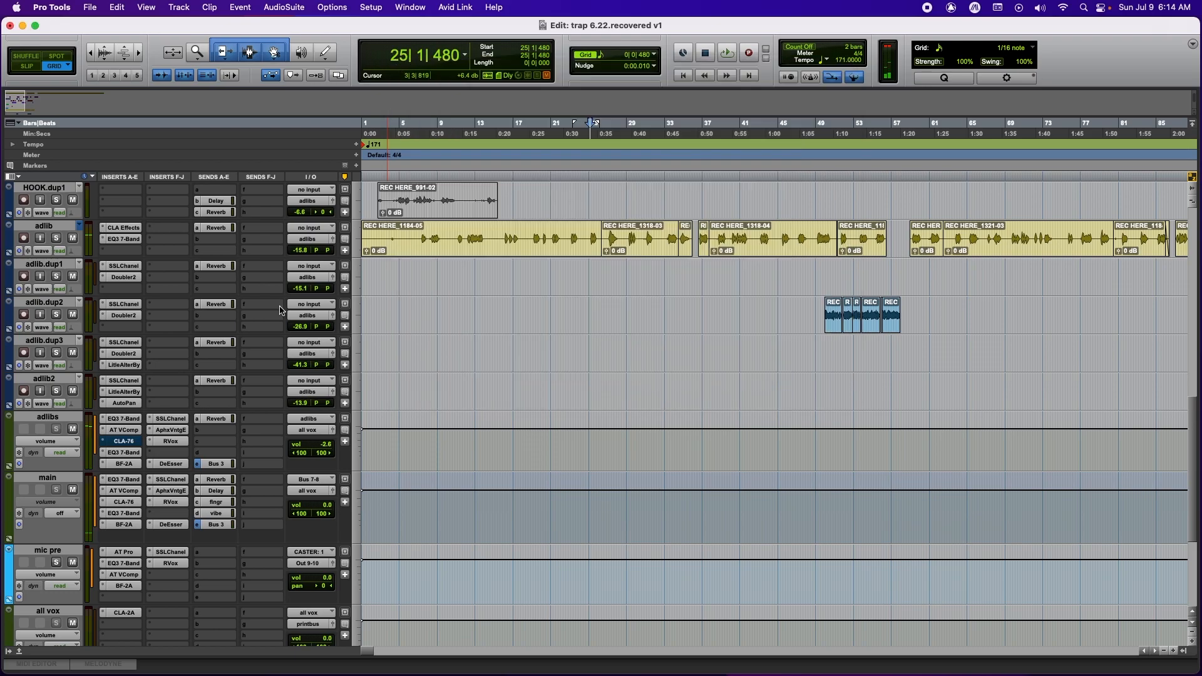
# Examine the CLA-76 and both EQ3 7-Band inserts on the adlibs track, plus the first EQ3 7-Band on main.
pyautogui.click(124, 442)
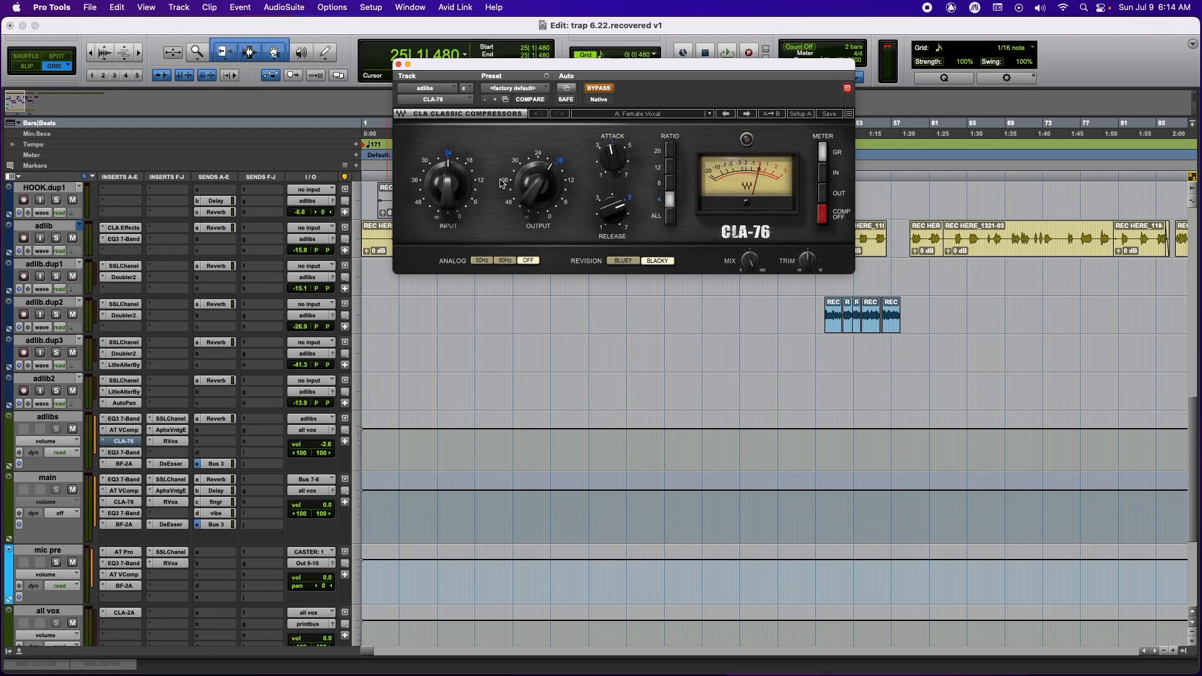
pyautogui.click(398, 64)
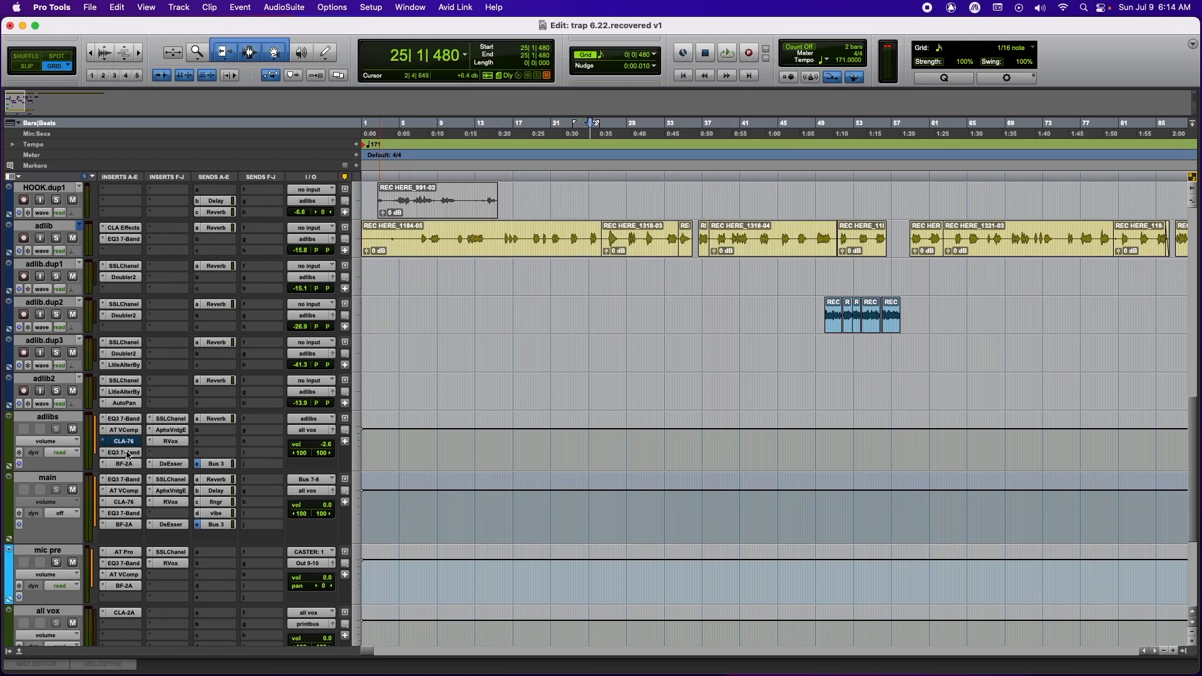
pyautogui.click(125, 453)
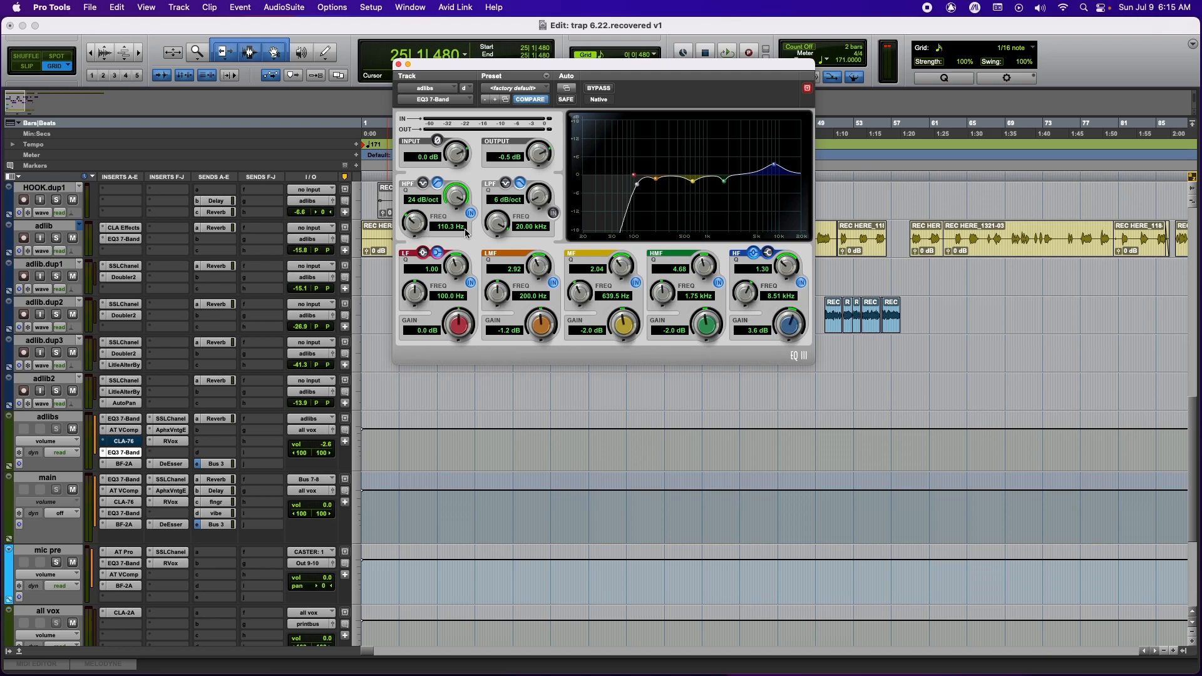
pyautogui.click(124, 418)
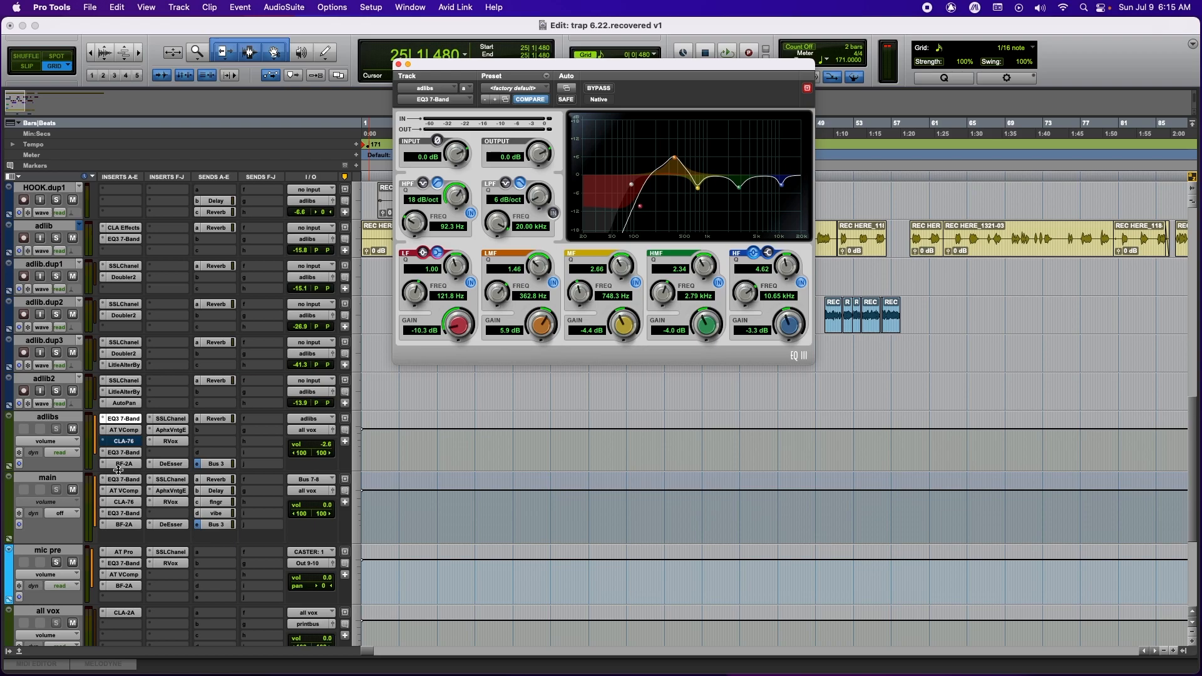
pyautogui.click(126, 483)
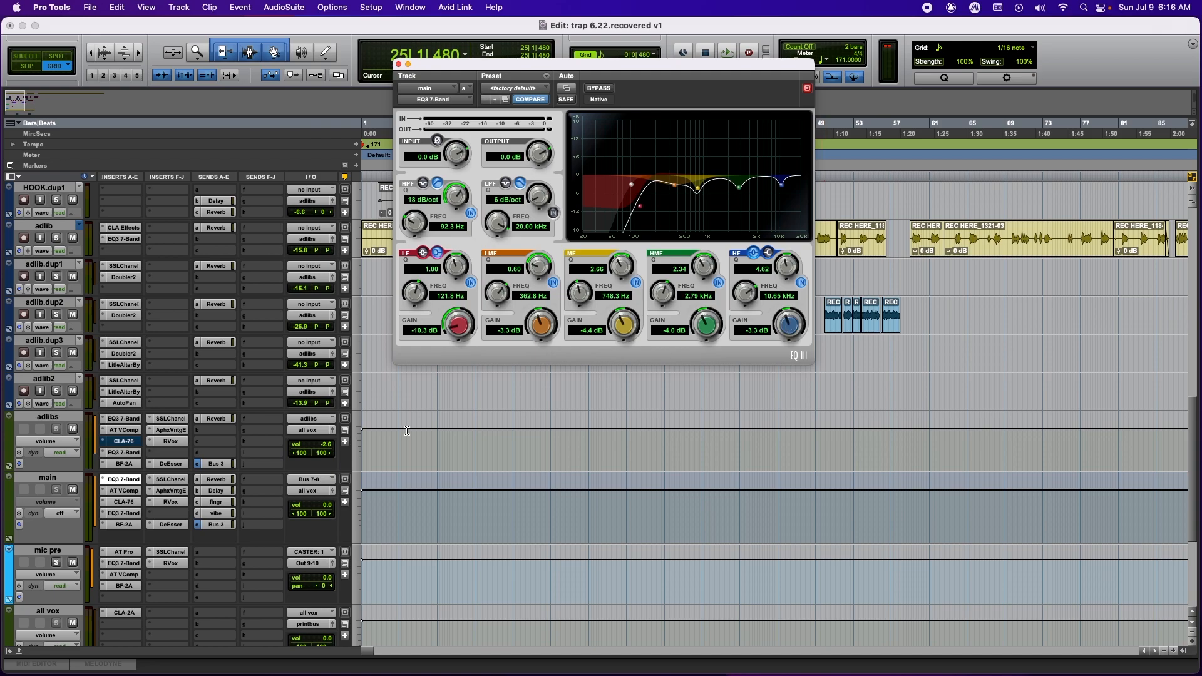
# Open the CLA-76 on the main track, switch its bypass on and off, and audition the compressor in playback.
pyautogui.click(132, 503)
pyautogui.keyDown('super'); pyautogui.click(133, 504); pyautogui.keyUp('super')
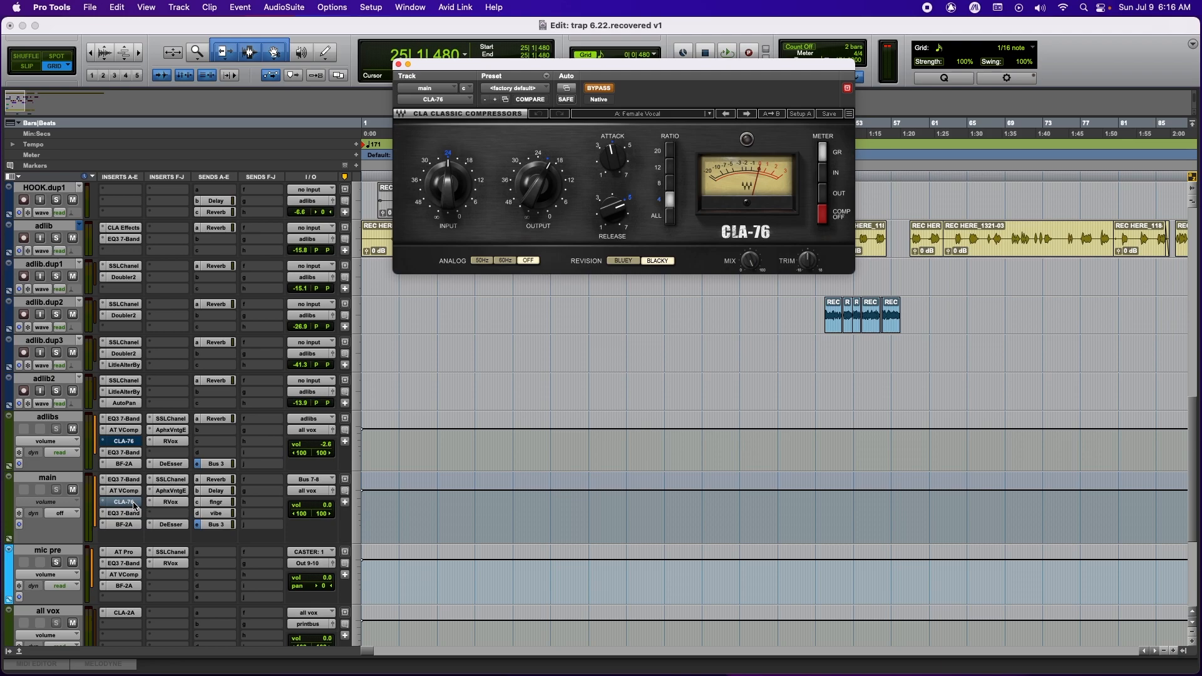
pyautogui.keyDown('super'); pyautogui.click(133, 504); pyautogui.keyUp('super')
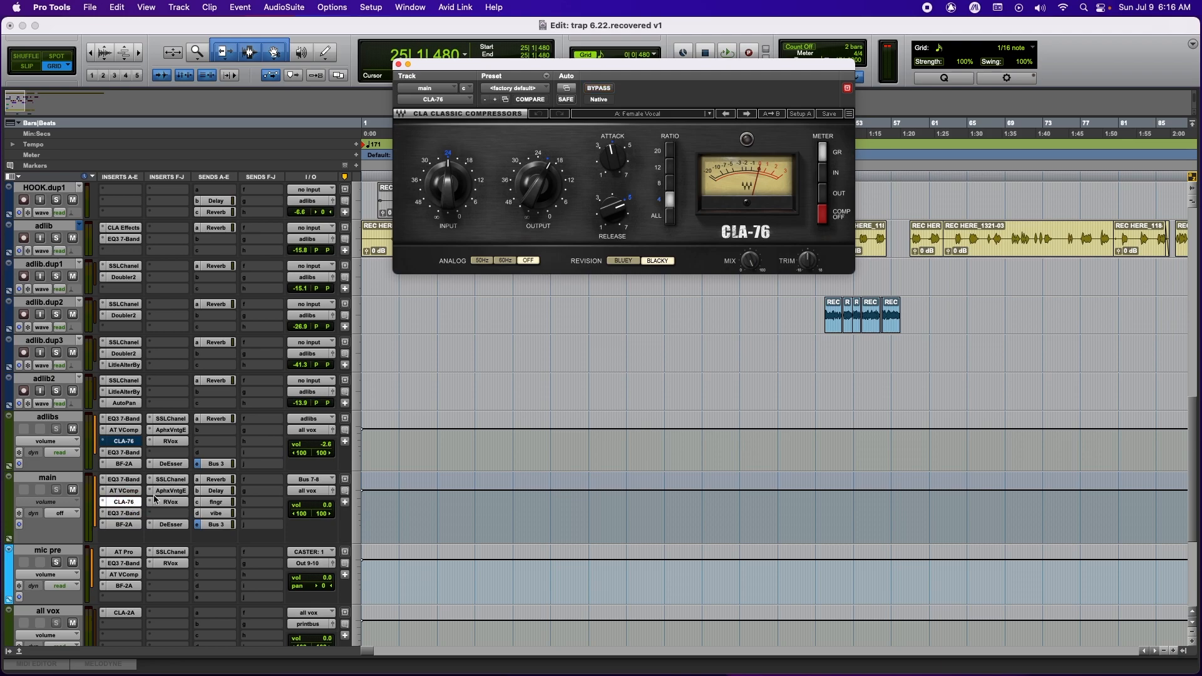
pyautogui.press('space')
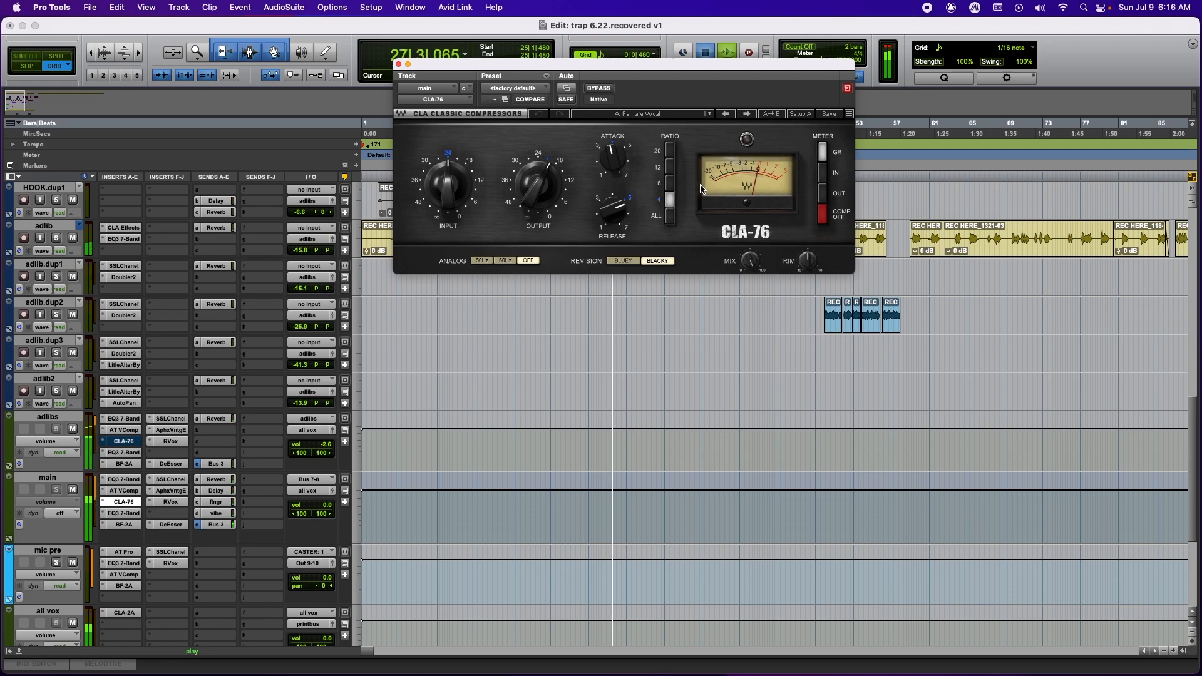
pyautogui.press('space')
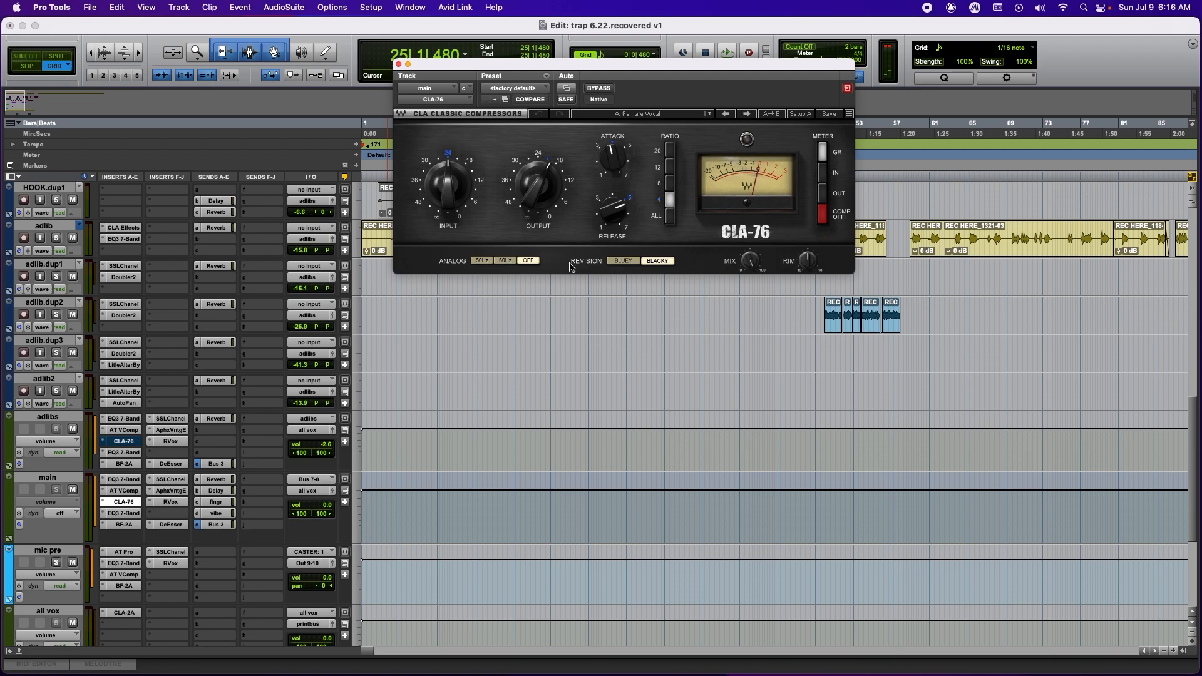
# Examine the main track's second EQ3 7-Band and its Auto-Tune Vocal Compressor, auditioning the compressor with playback from bar 49.
pyautogui.click(123, 512)
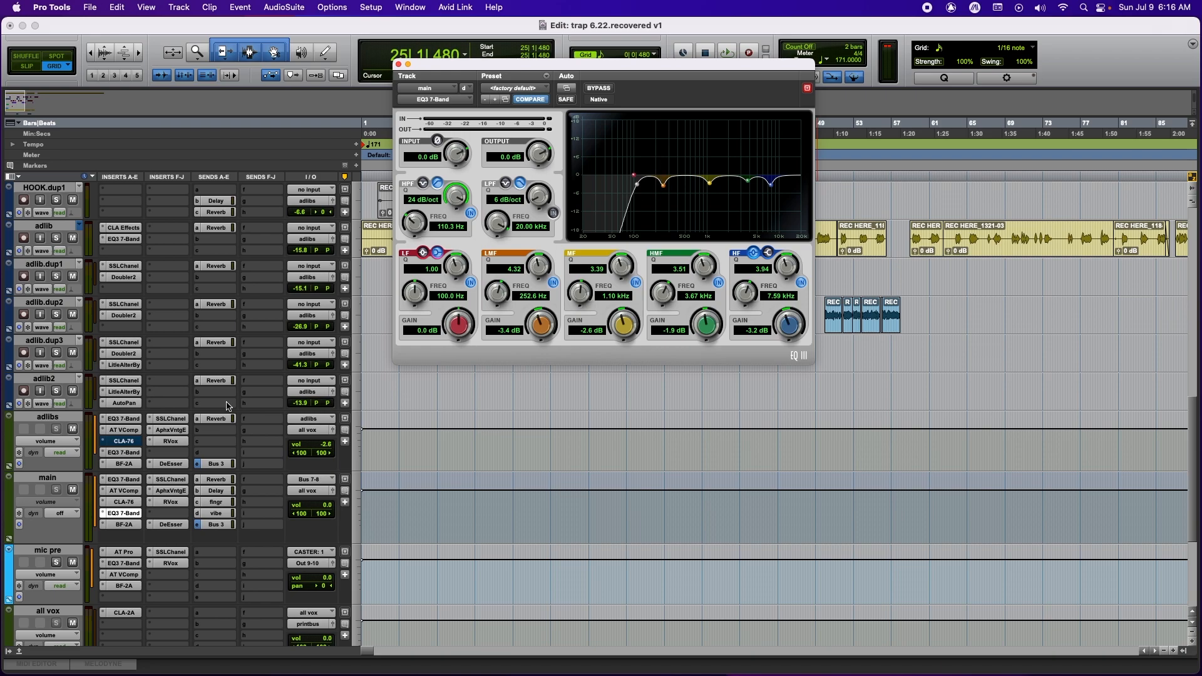
pyautogui.click(125, 490)
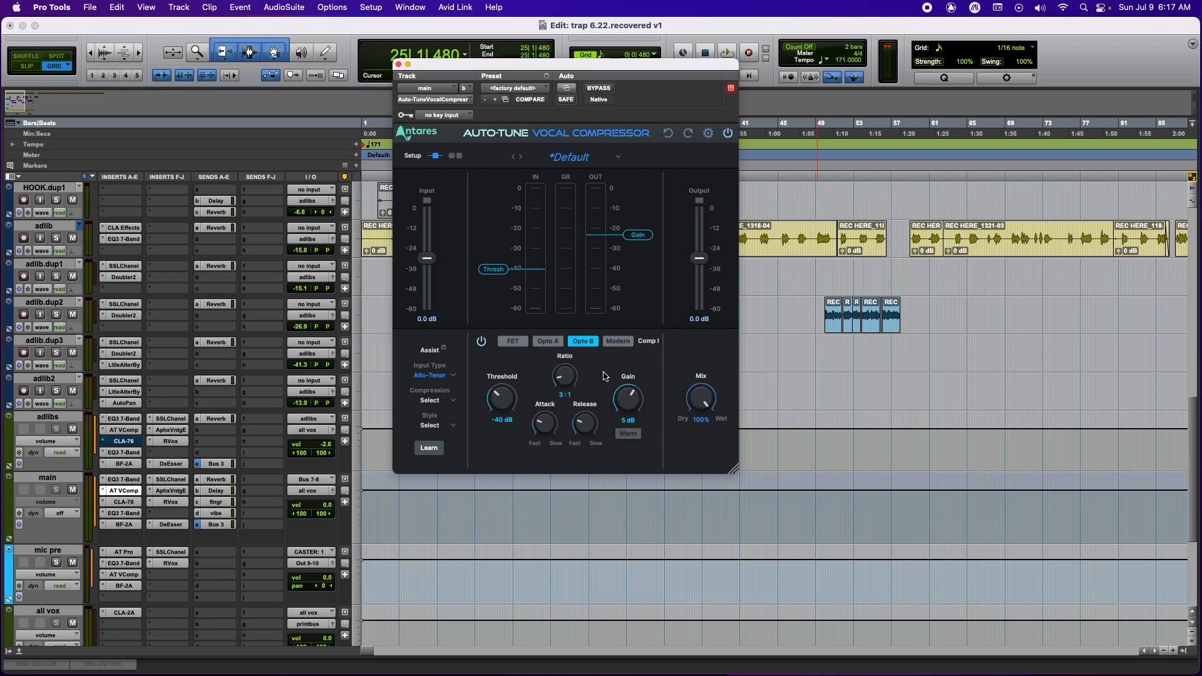
pyautogui.press('space')
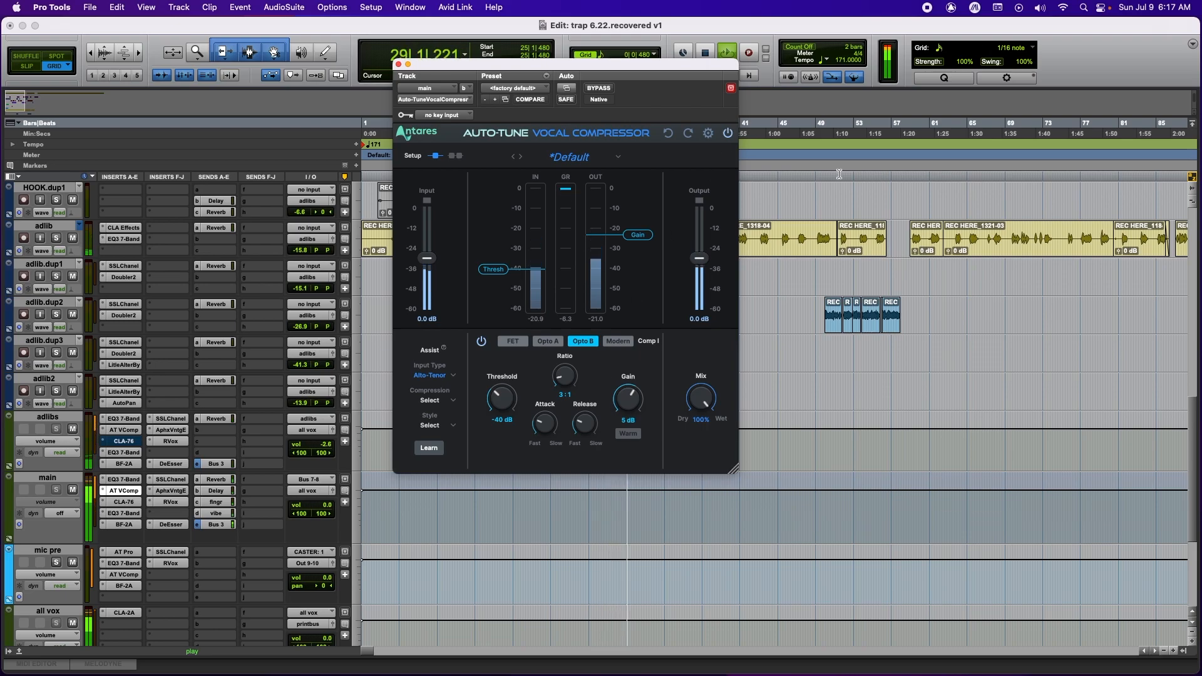
pyautogui.click(817, 145)
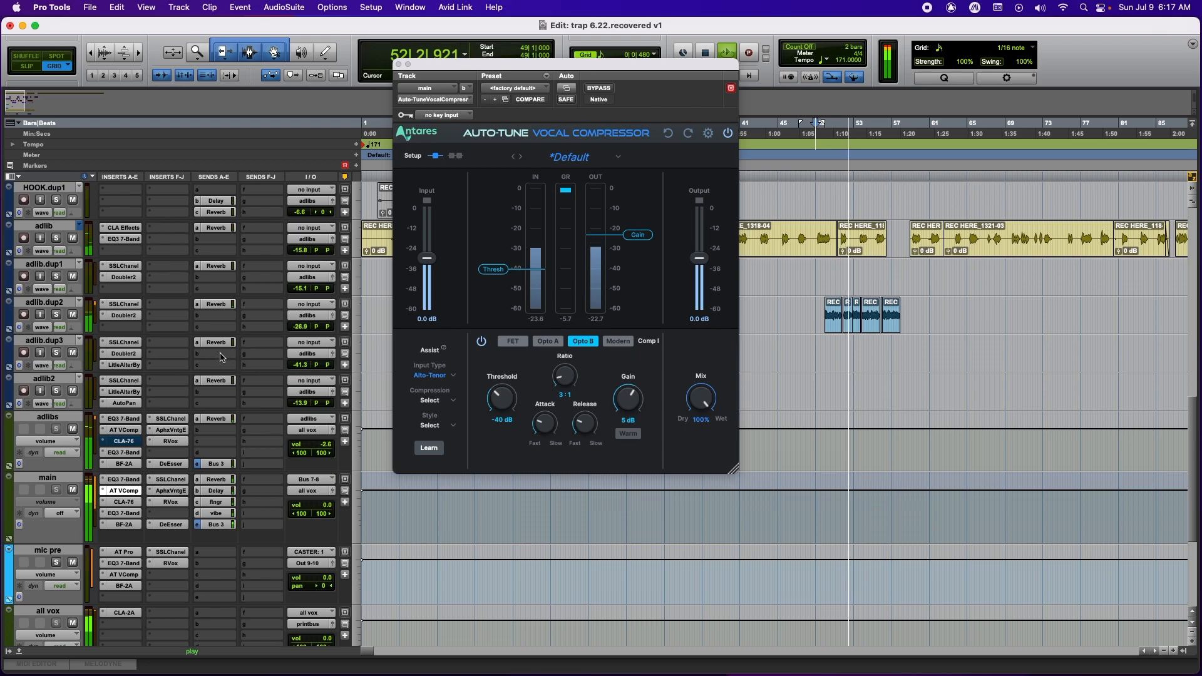
pyautogui.press('space')
# Inspect the Doubler2 and SSLChannel inserts on the adlib.dup2 track while auditioning the section from bar 49.
pyautogui.click(123, 314)
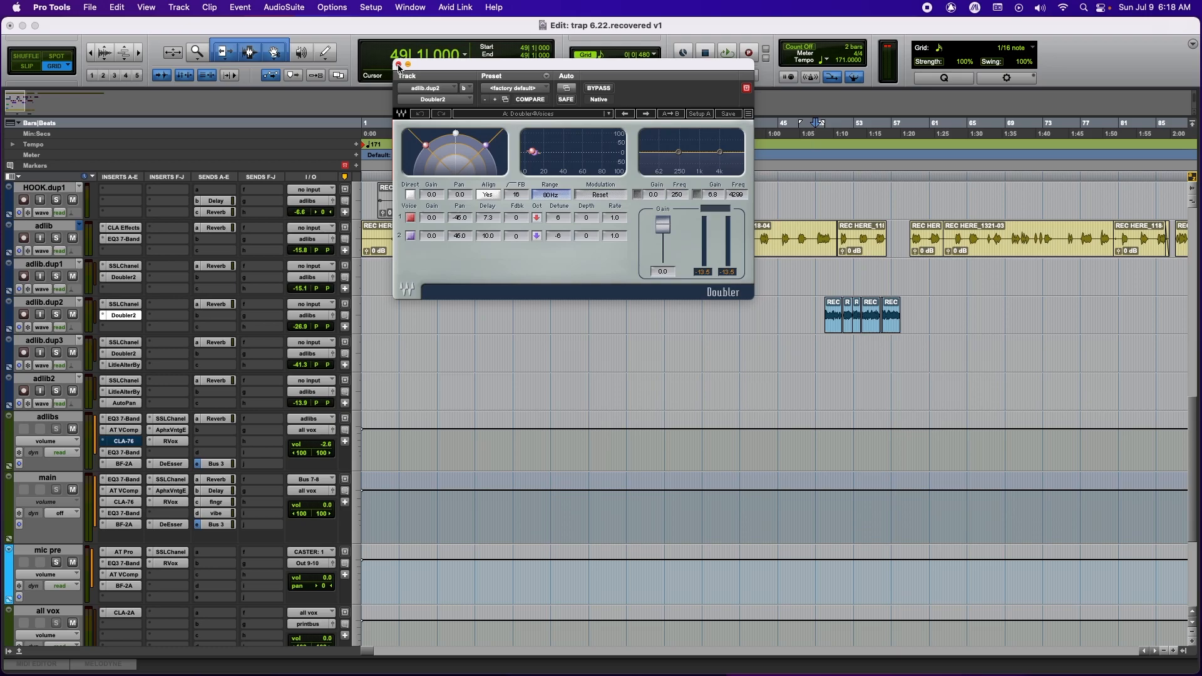
pyautogui.click(398, 64)
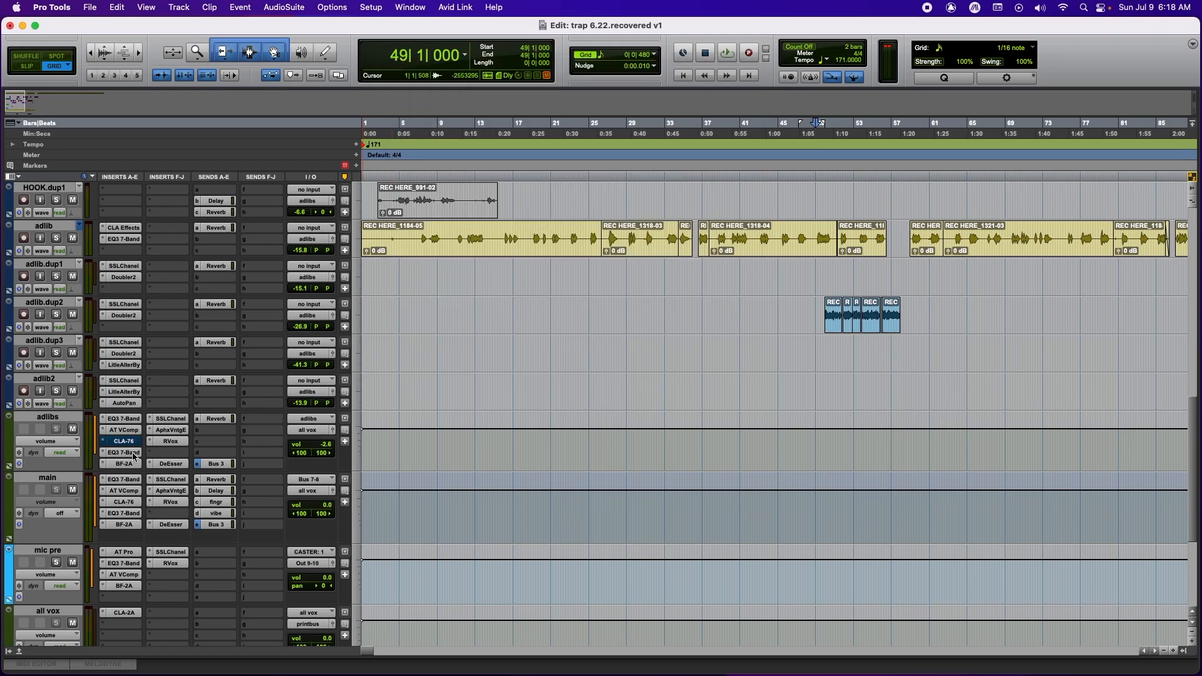
pyautogui.press('space')
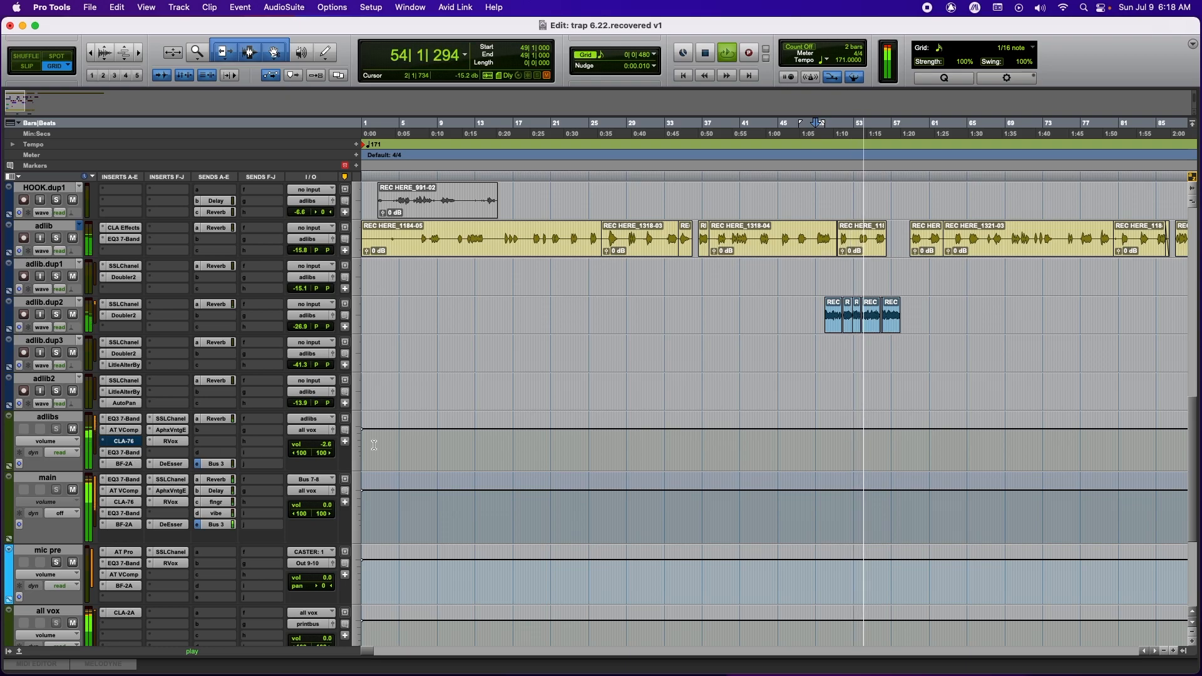
pyautogui.click(123, 303)
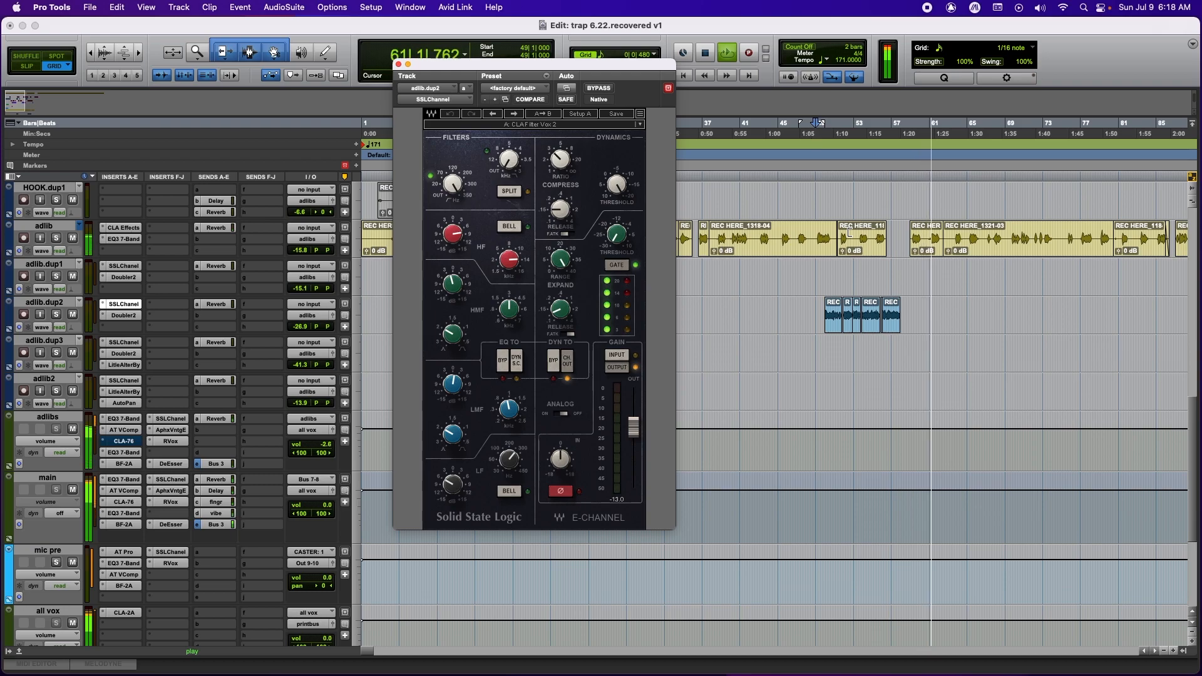
pyautogui.press('space')
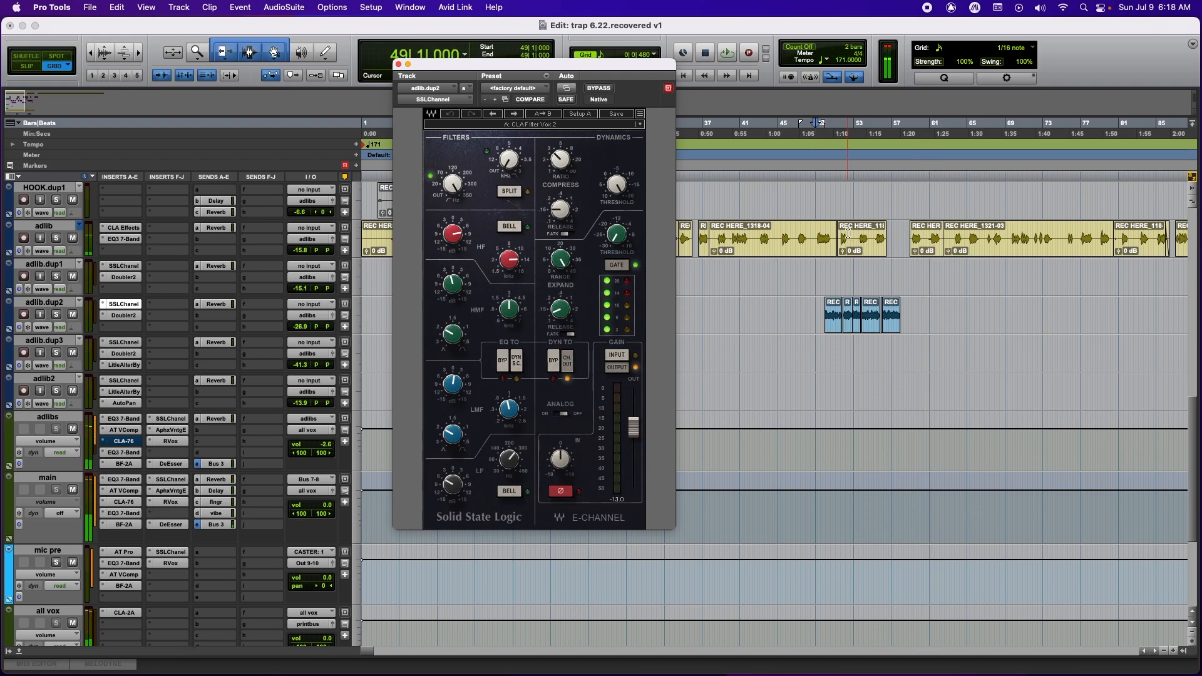
# Place the edit cursor on the VERSE.dup1 track at bar 63, beat 4.
pyautogui.click(974, 264)
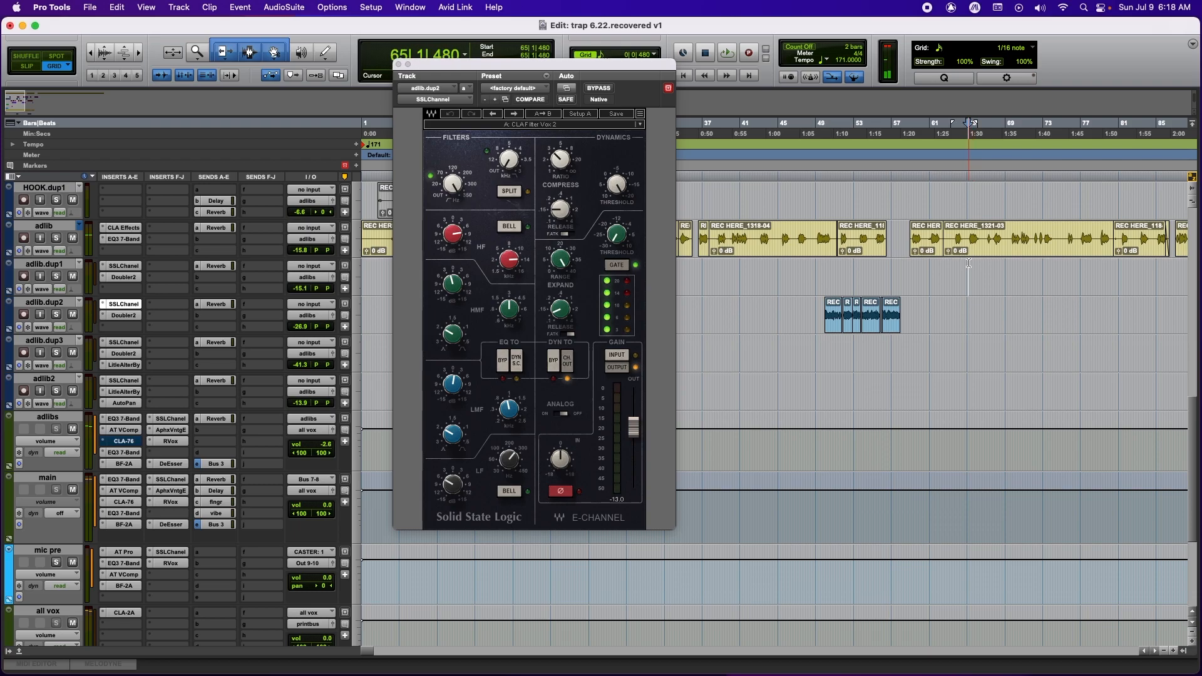
pyautogui.scroll(10, 888, 324)
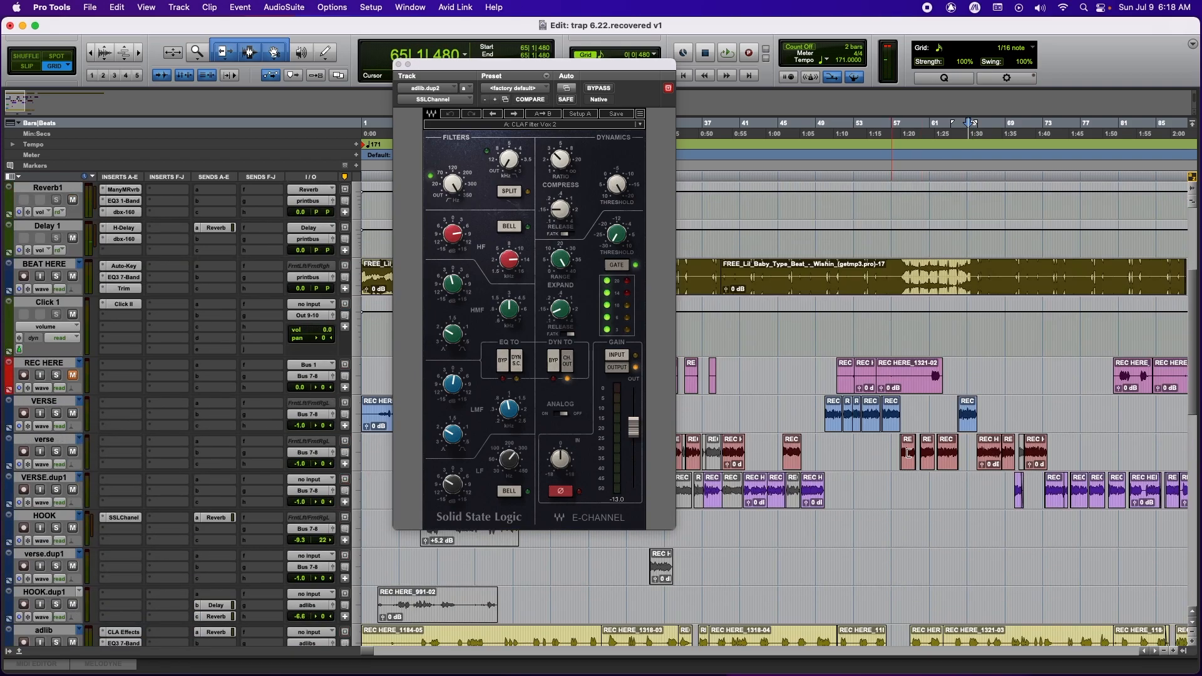
pyautogui.click(955, 479)
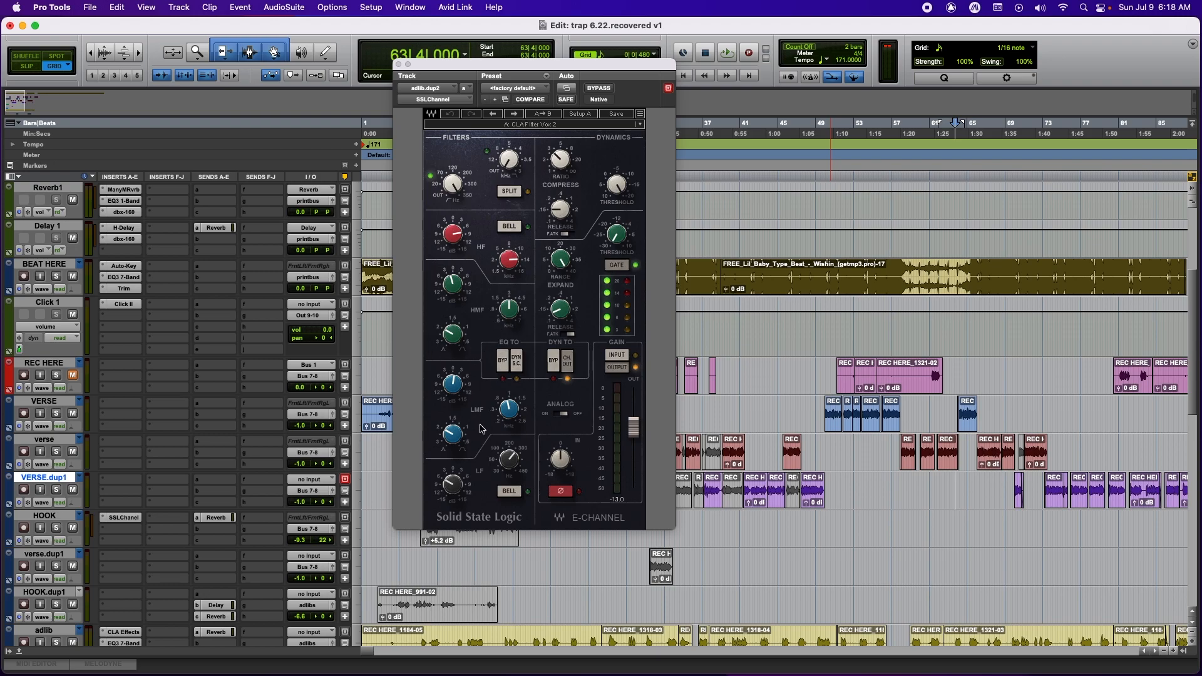
# Examine the LMF and LF equalizer controls in the adlib.dup2 SSLChannel, then close the plug-in.
pyautogui.click(508, 409)
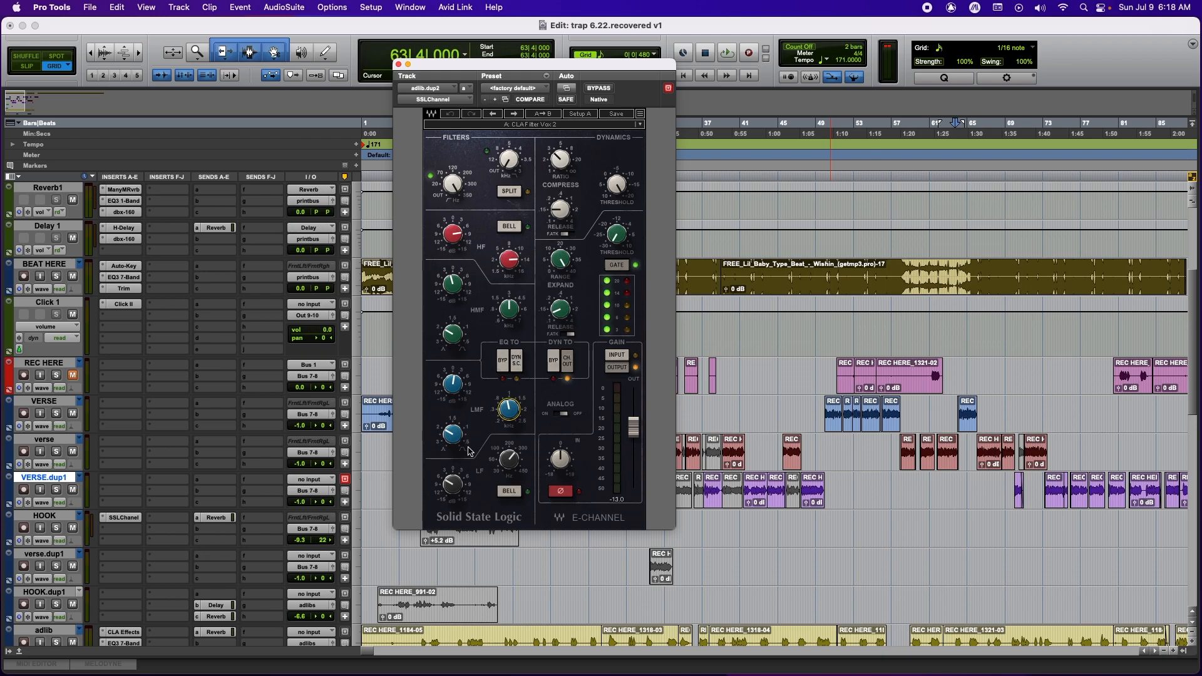
pyautogui.click(459, 486)
pyautogui.click(514, 462)
pyautogui.click(399, 65)
pyautogui.scroll(-5, 253, 443)
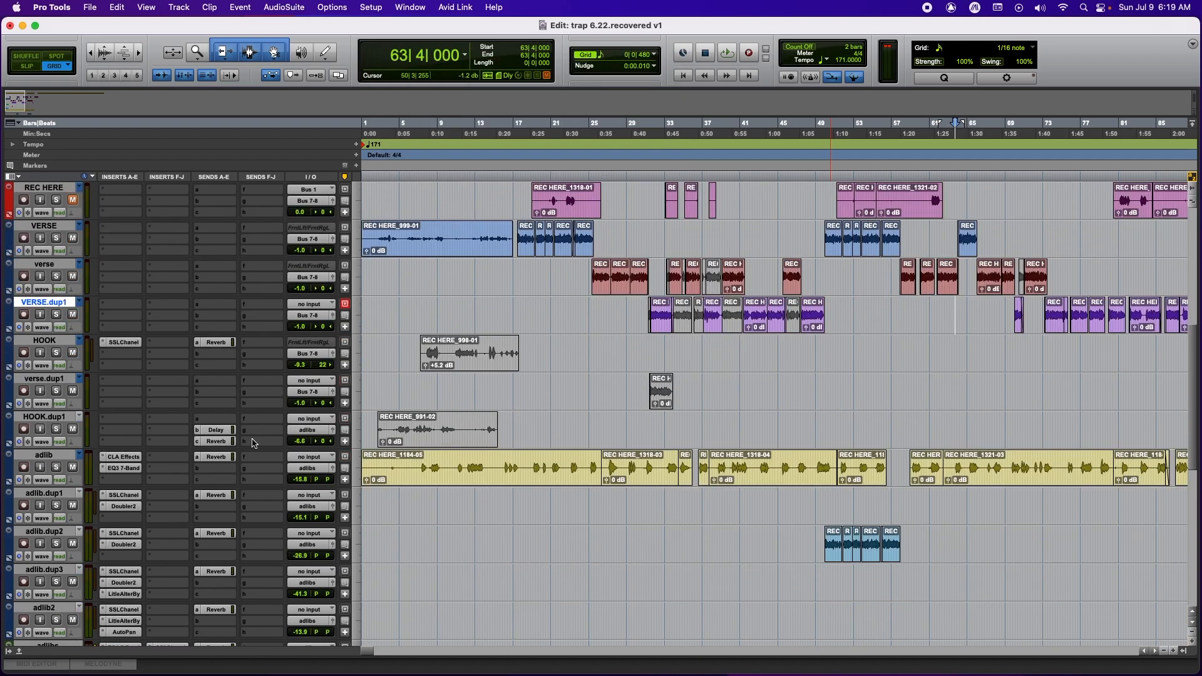
pyautogui.scroll(-1, 254, 442)
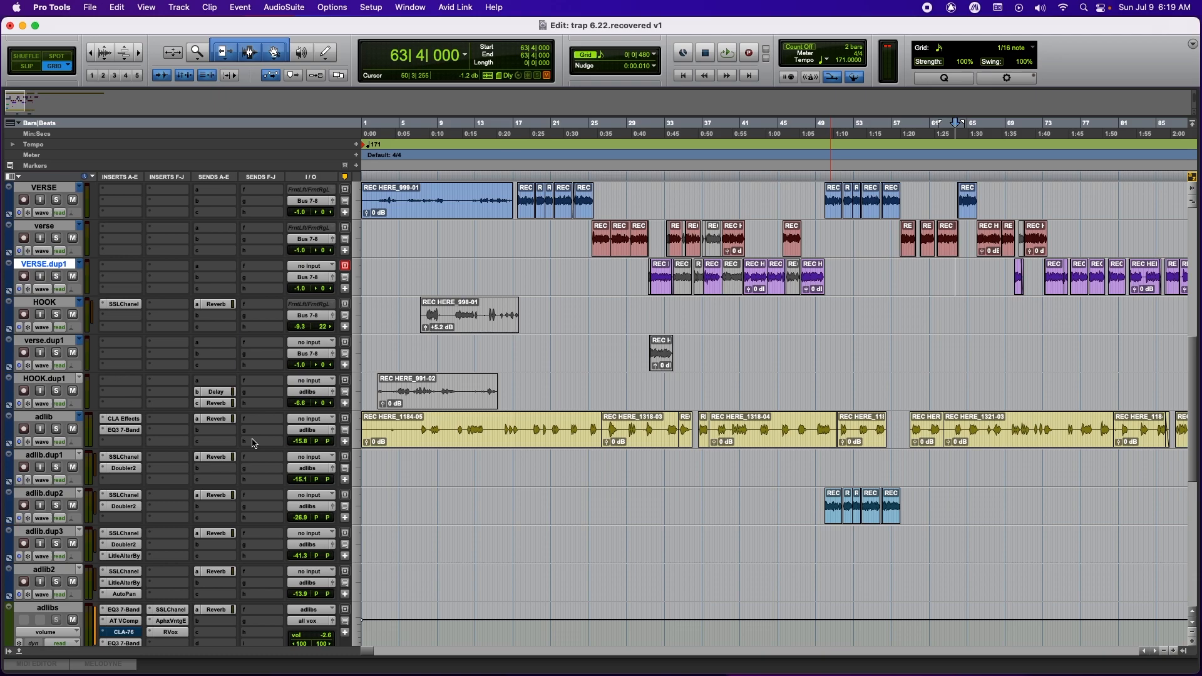
pyautogui.scroll(6, 254, 443)
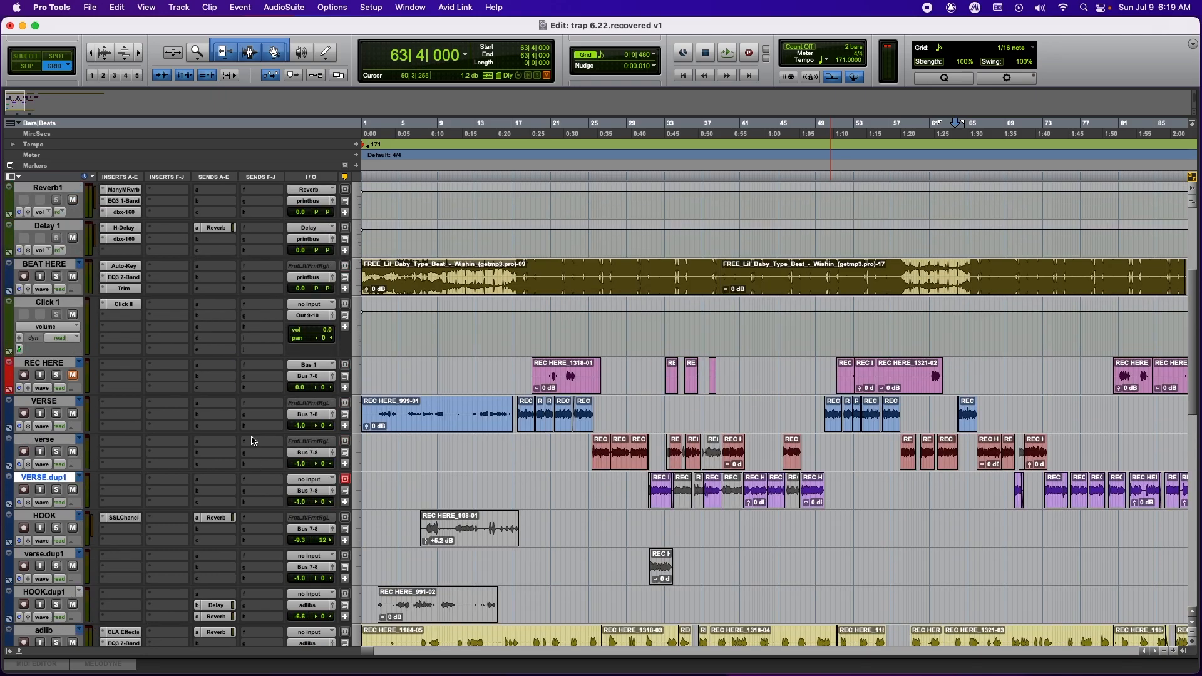
pyautogui.scroll(5, 254, 440)
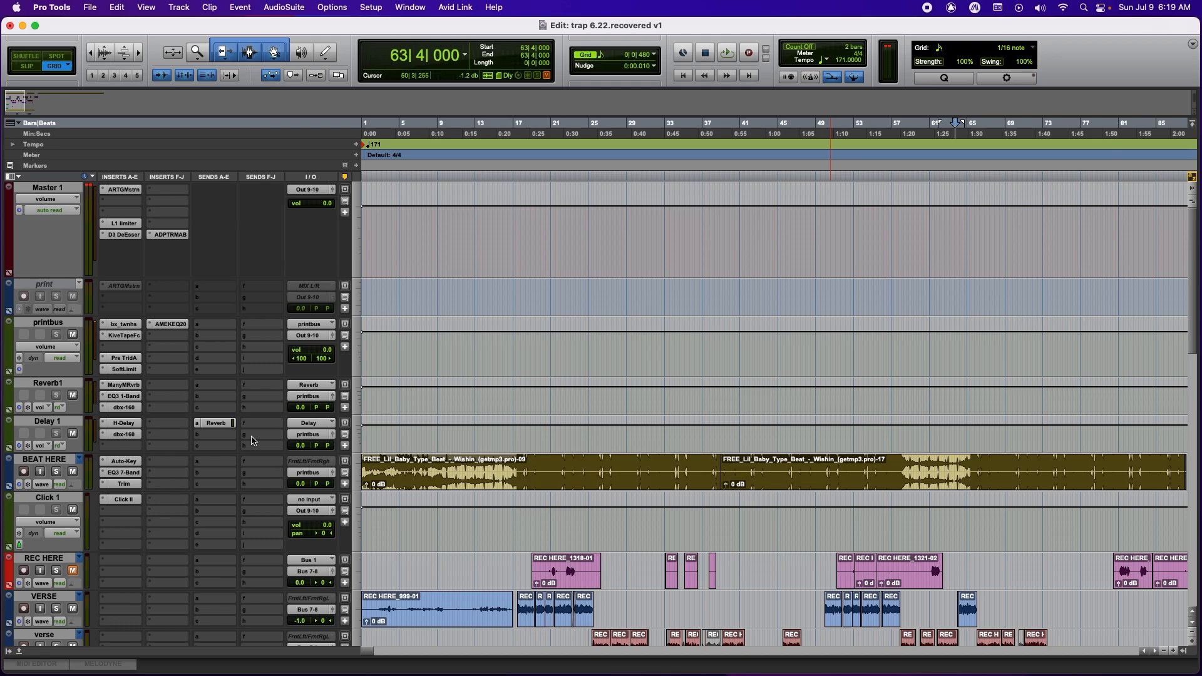
pyautogui.scroll(-8, 531, 448)
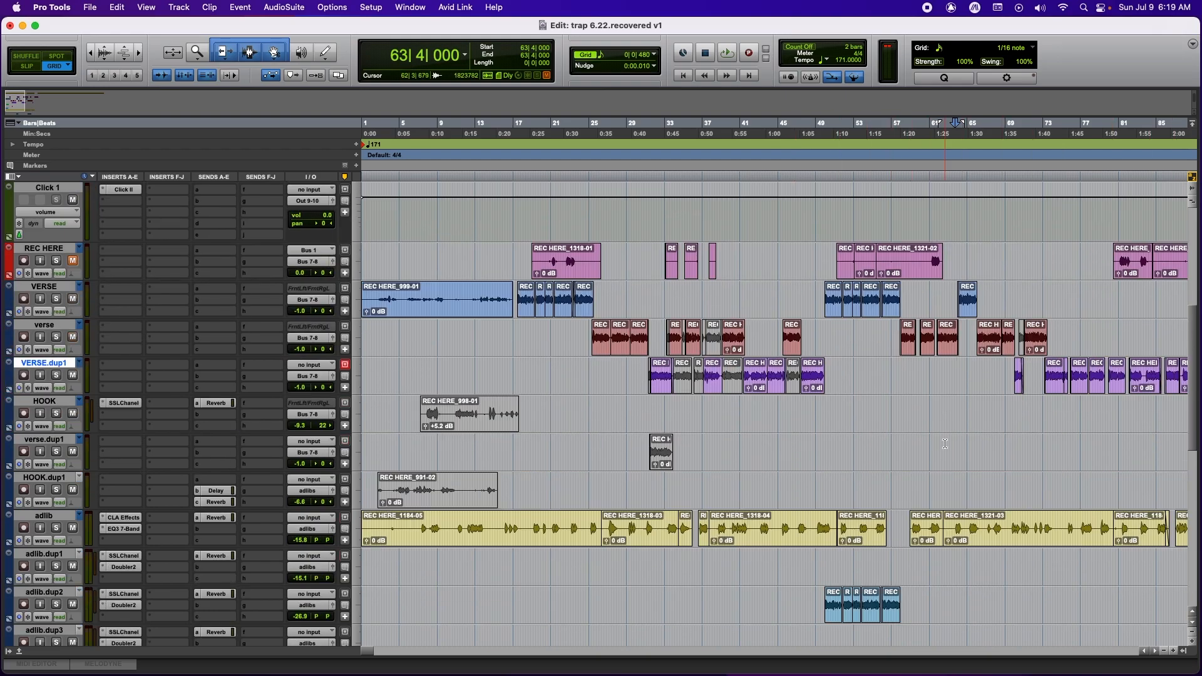
# Examine the CLA-2A compressor on the all vox track, auditioning it with playback from bar 65, beat 4.
pyautogui.scroll(3, 943, 437)
pyautogui.click(974, 458)
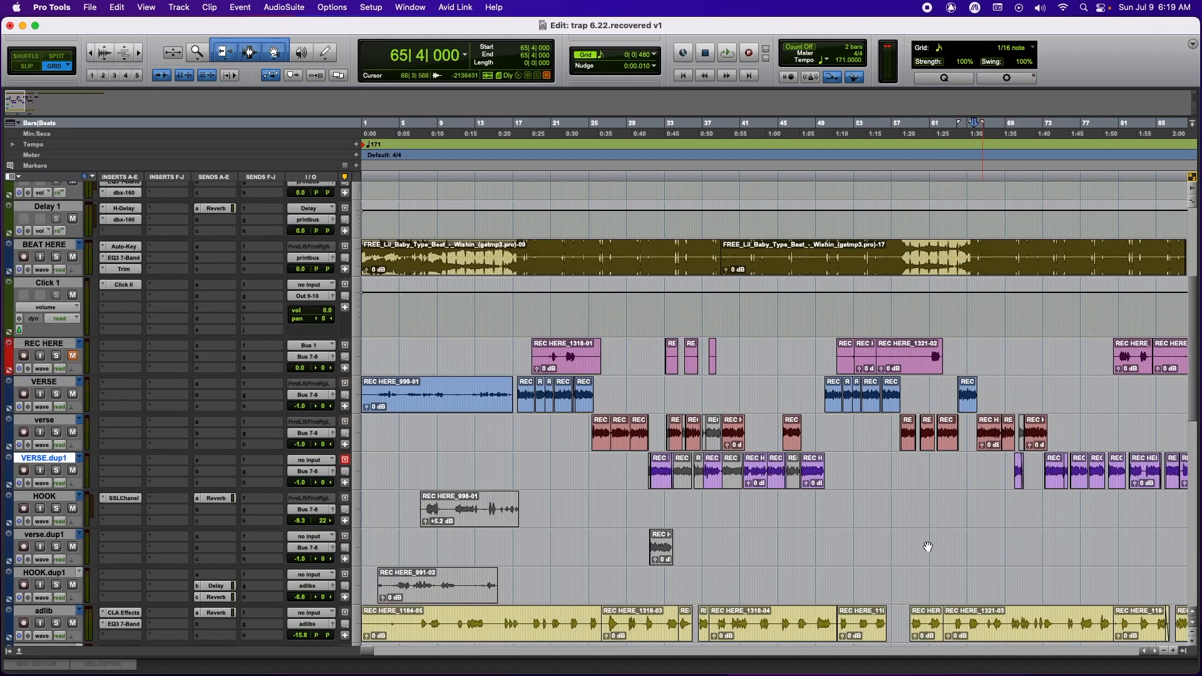
pyautogui.scroll(-7, 908, 538)
pyautogui.scroll(-3, 155, 542)
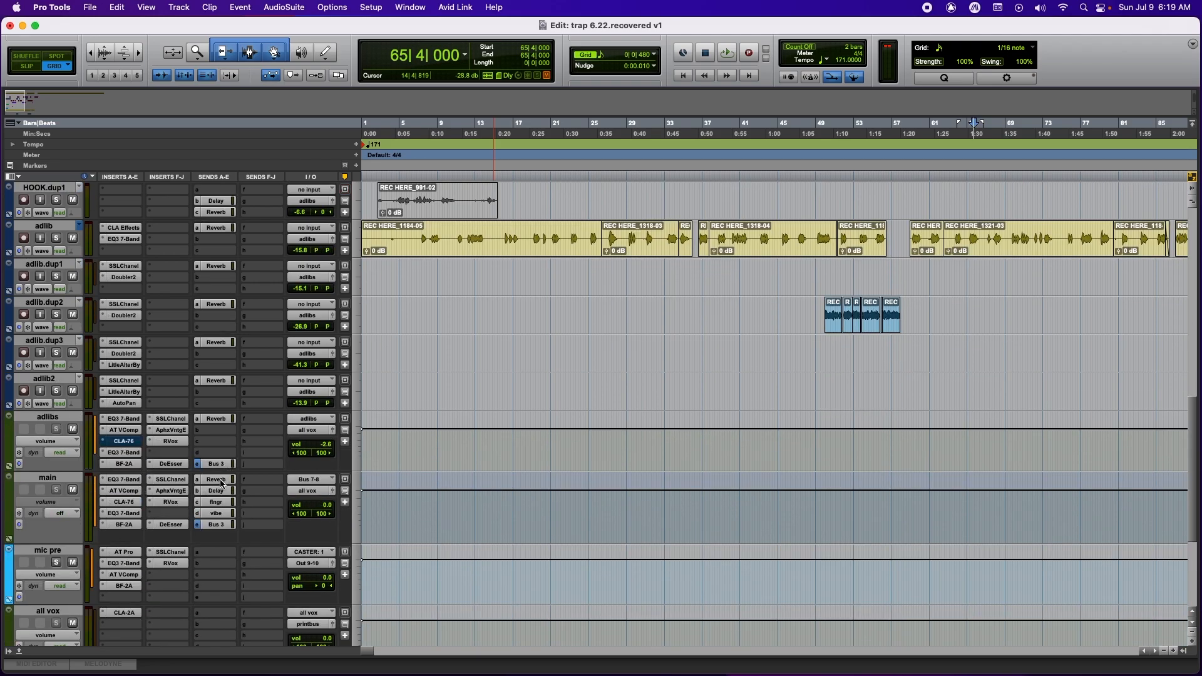
pyautogui.scroll(-3, 222, 485)
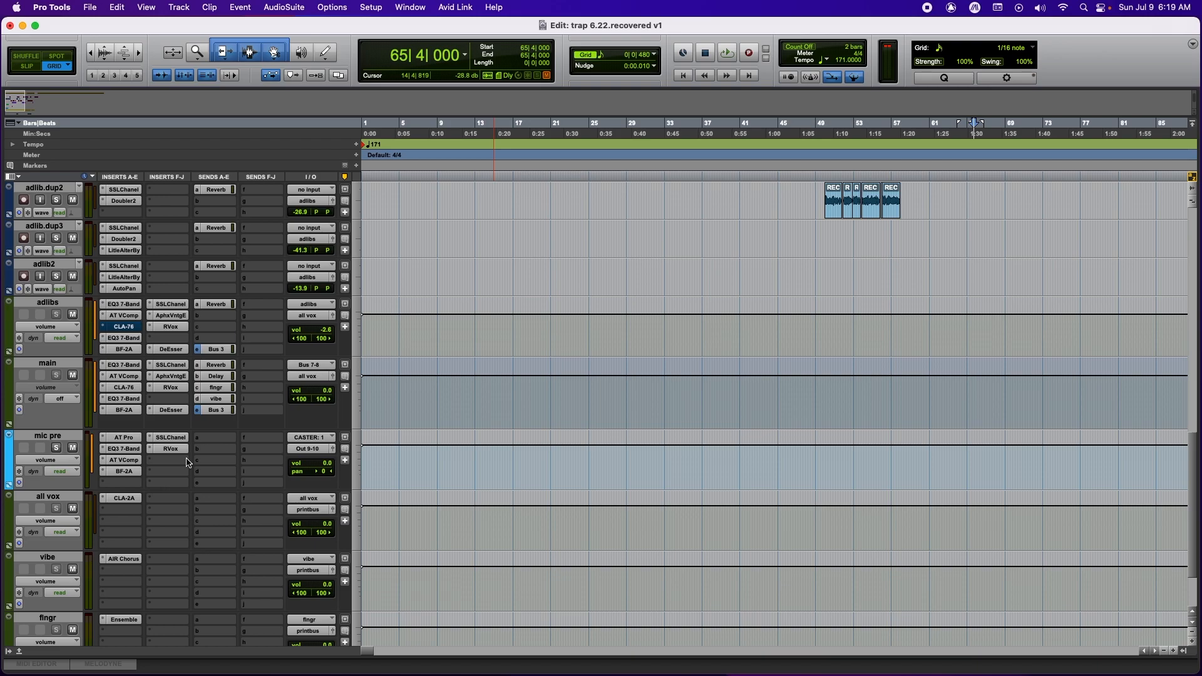
pyautogui.scroll(-3, 183, 463)
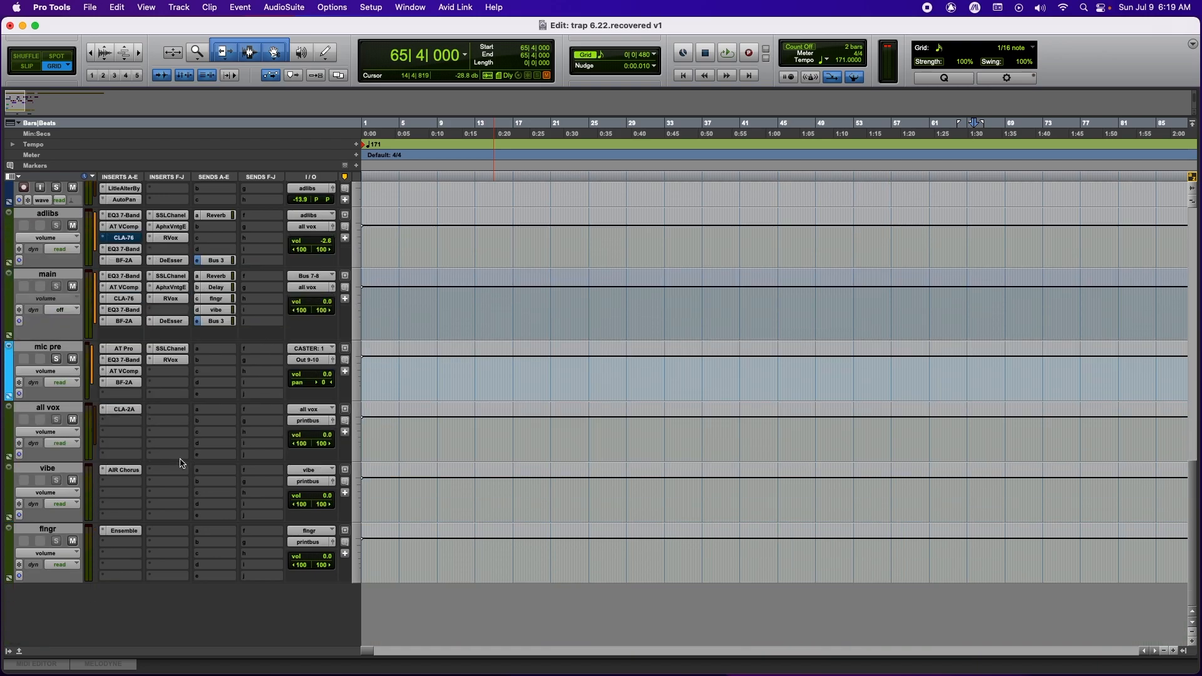
pyautogui.click(57, 411)
pyautogui.click(135, 410)
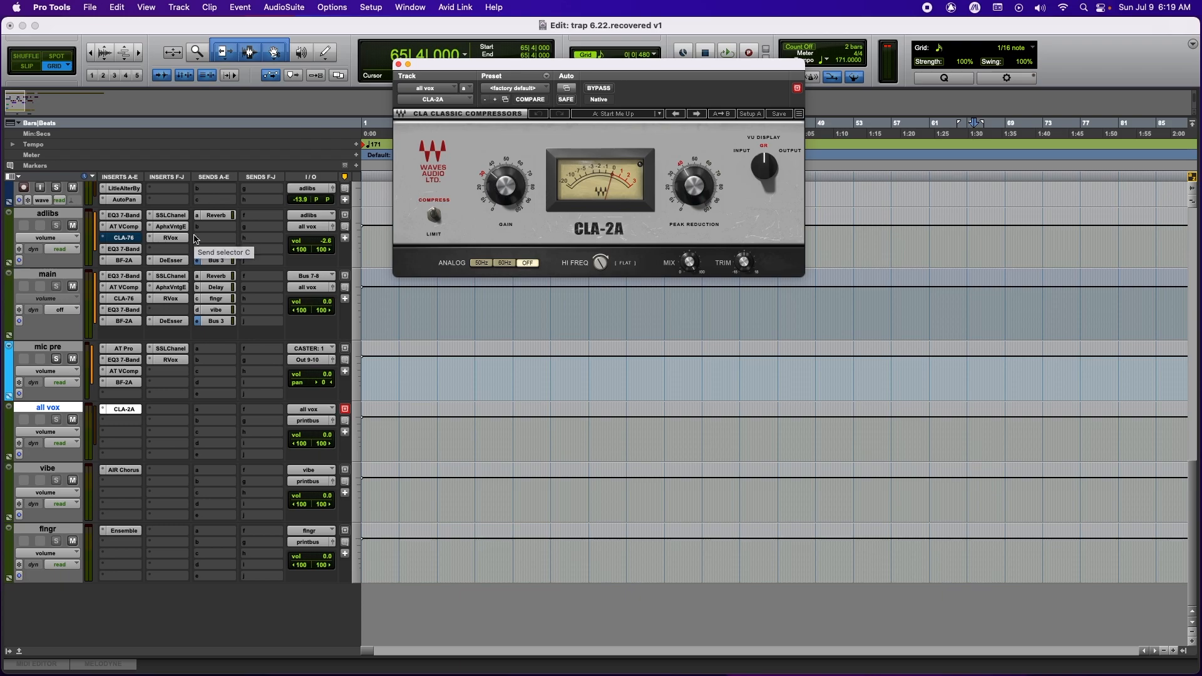
pyautogui.press('space')
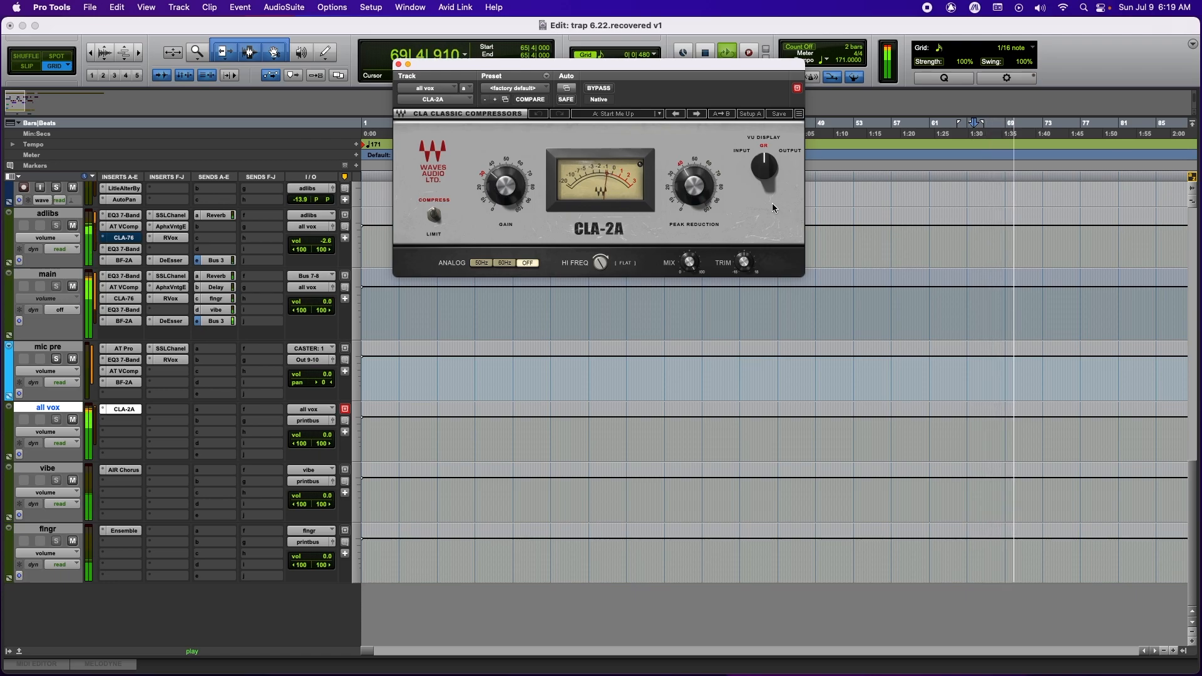
pyautogui.press('space')
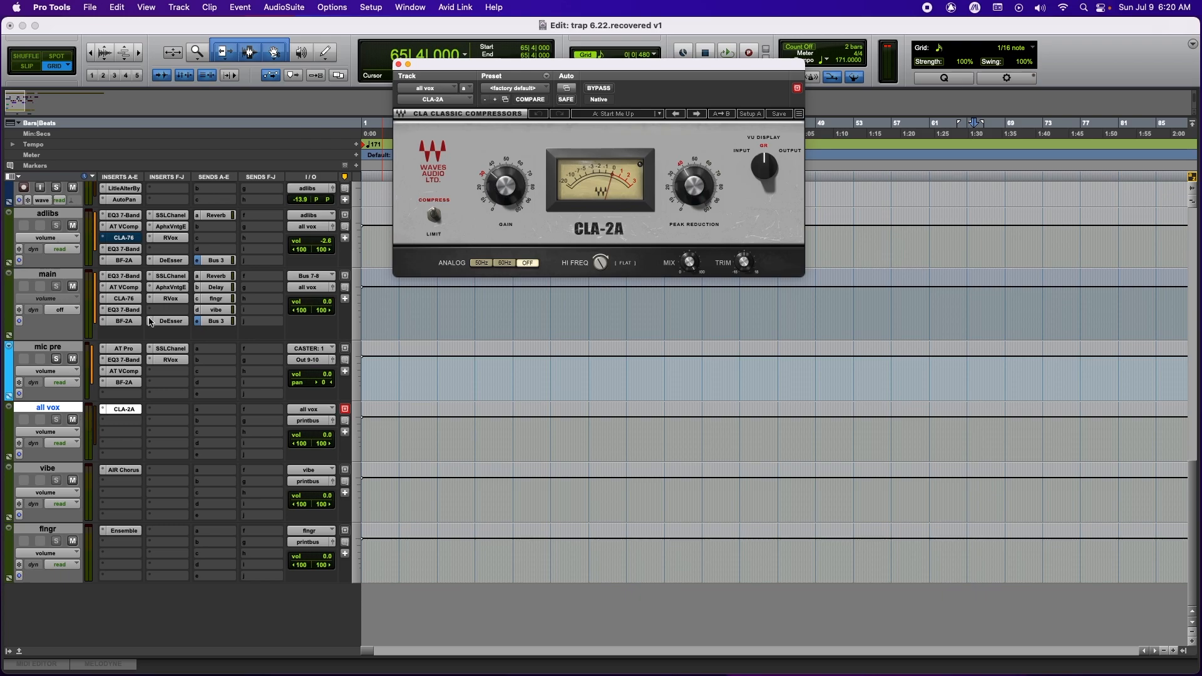
# Select the main, adlibs and all vox tracks in turn to review how the vocal buses are routed.
pyautogui.click(59, 277)
pyautogui.scroll(1, 62, 207)
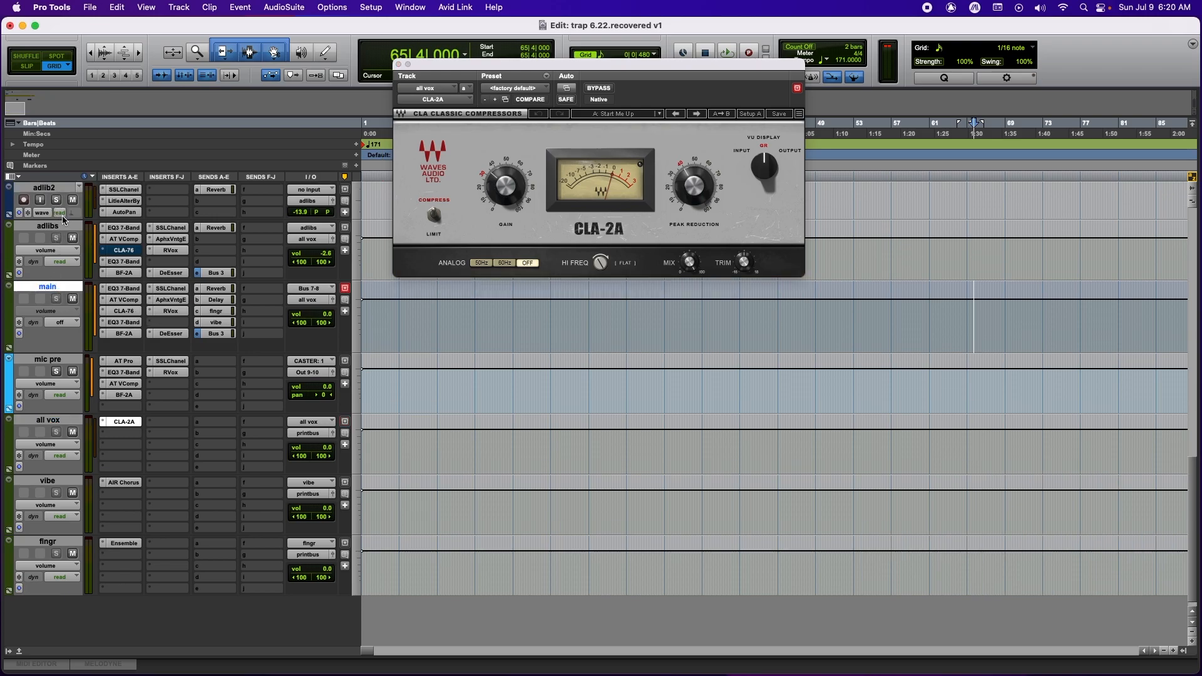
pyautogui.click(64, 227)
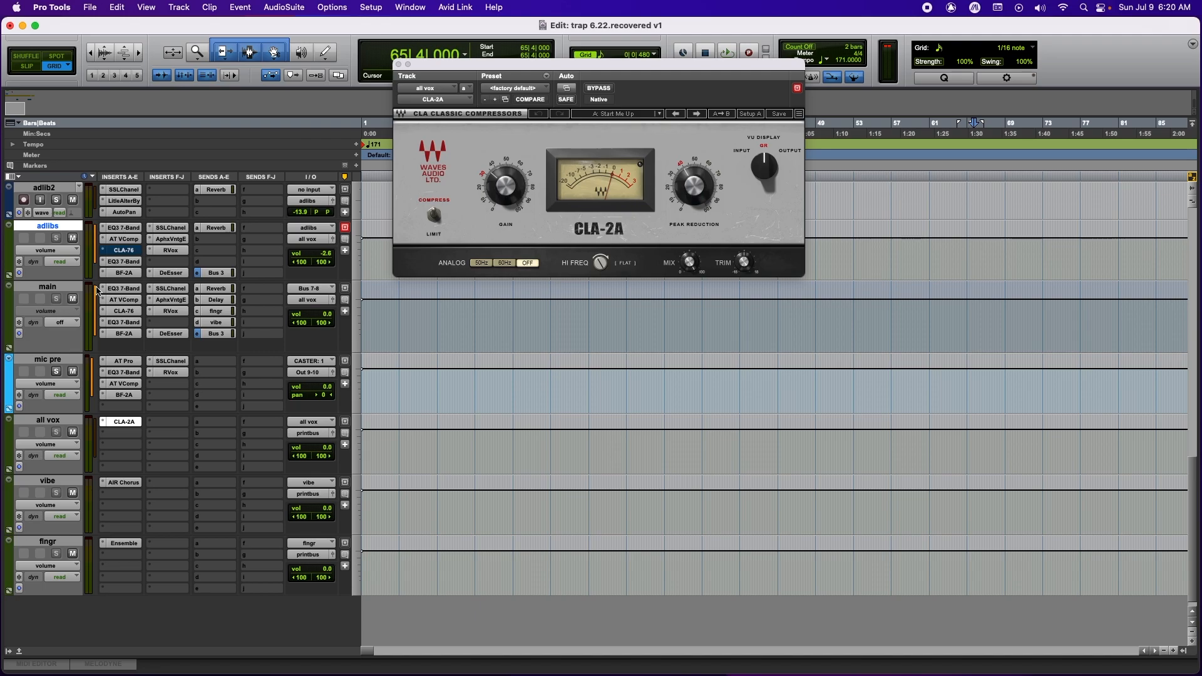
pyautogui.click(55, 419)
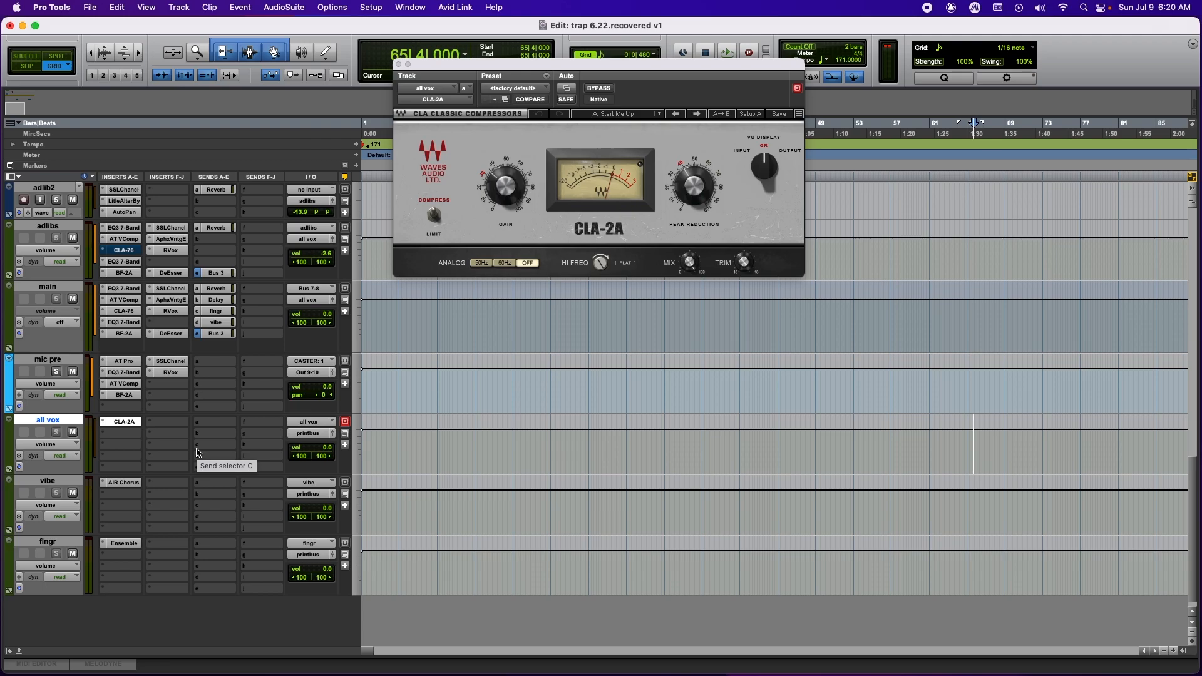
# Inspect the printbus inserts Kiive Tape Face, Pre TridA, SoftLimit and AMEK EQ 200, plus Master 1's AR TG Mastering plug-in.
pyautogui.scroll(15, 197, 452)
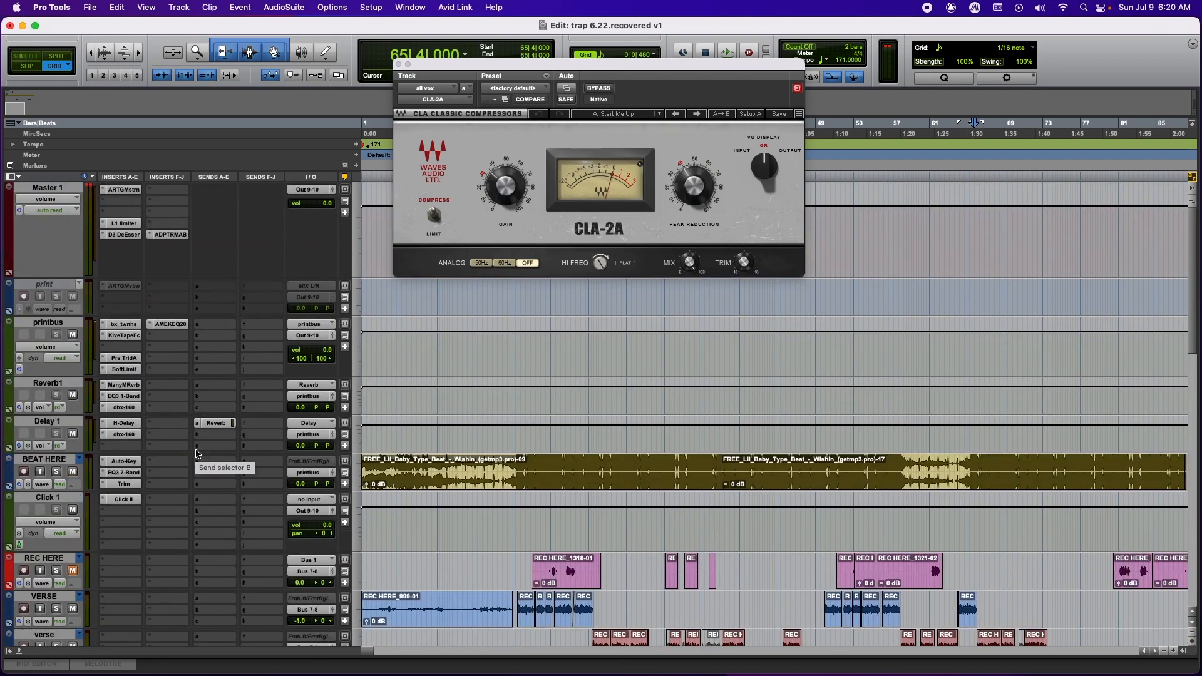
pyautogui.click(68, 324)
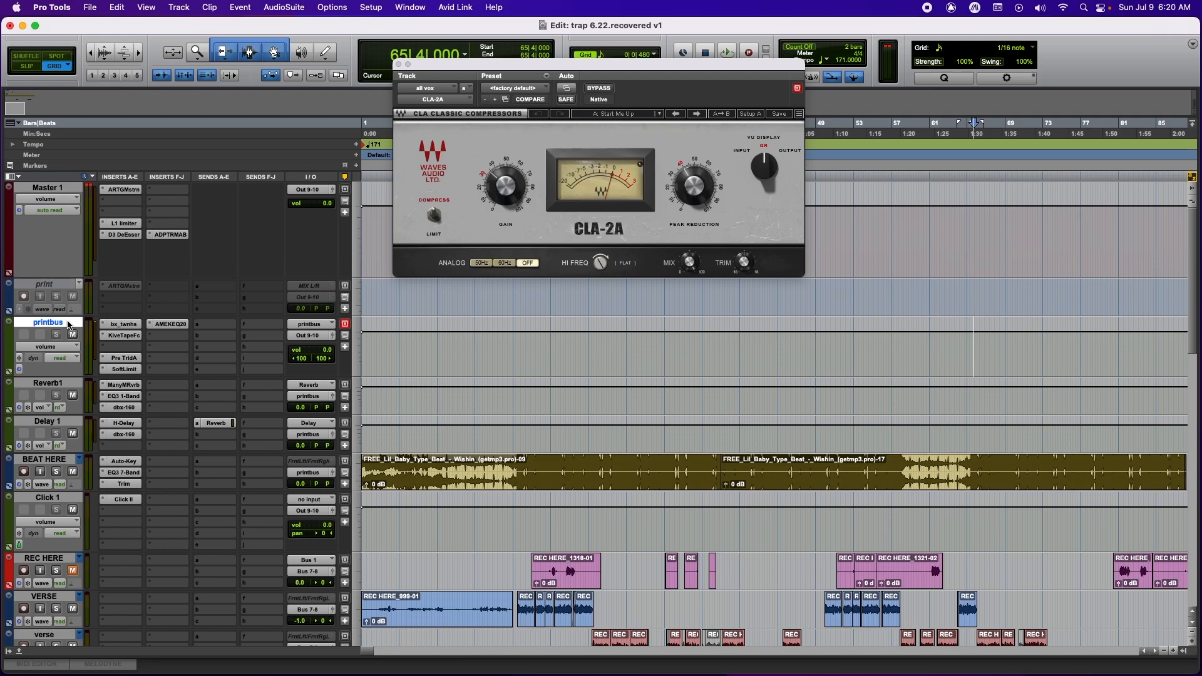
pyautogui.click(124, 325)
pyautogui.click(124, 336)
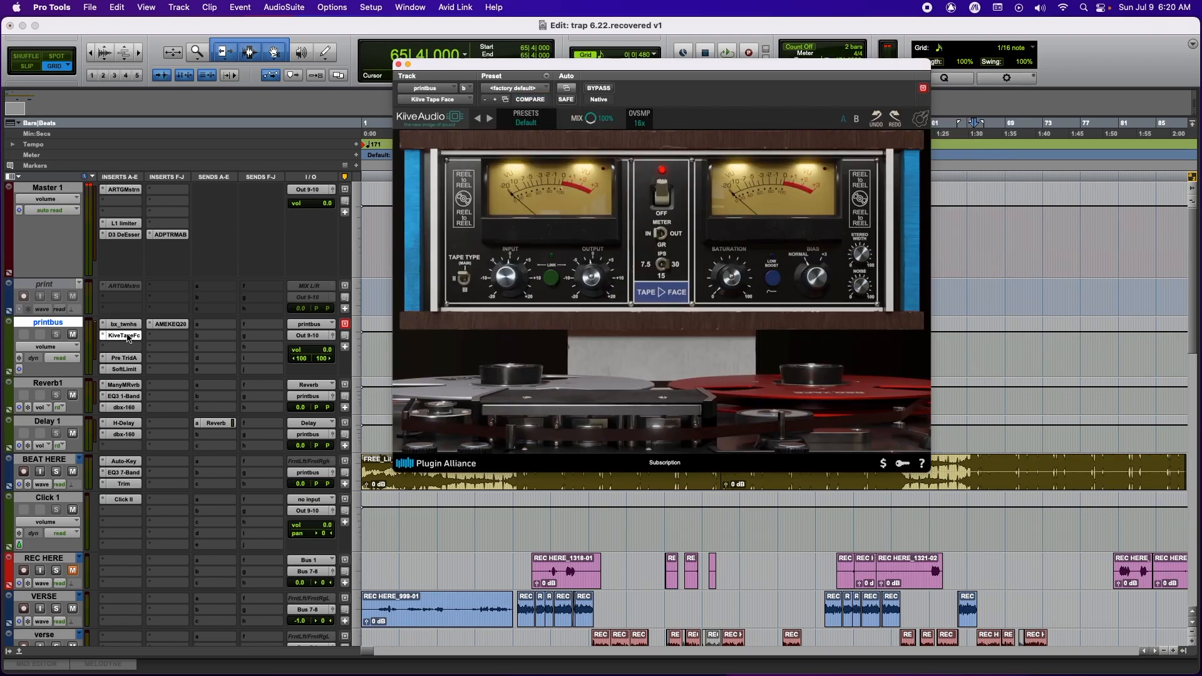
pyautogui.click(133, 360)
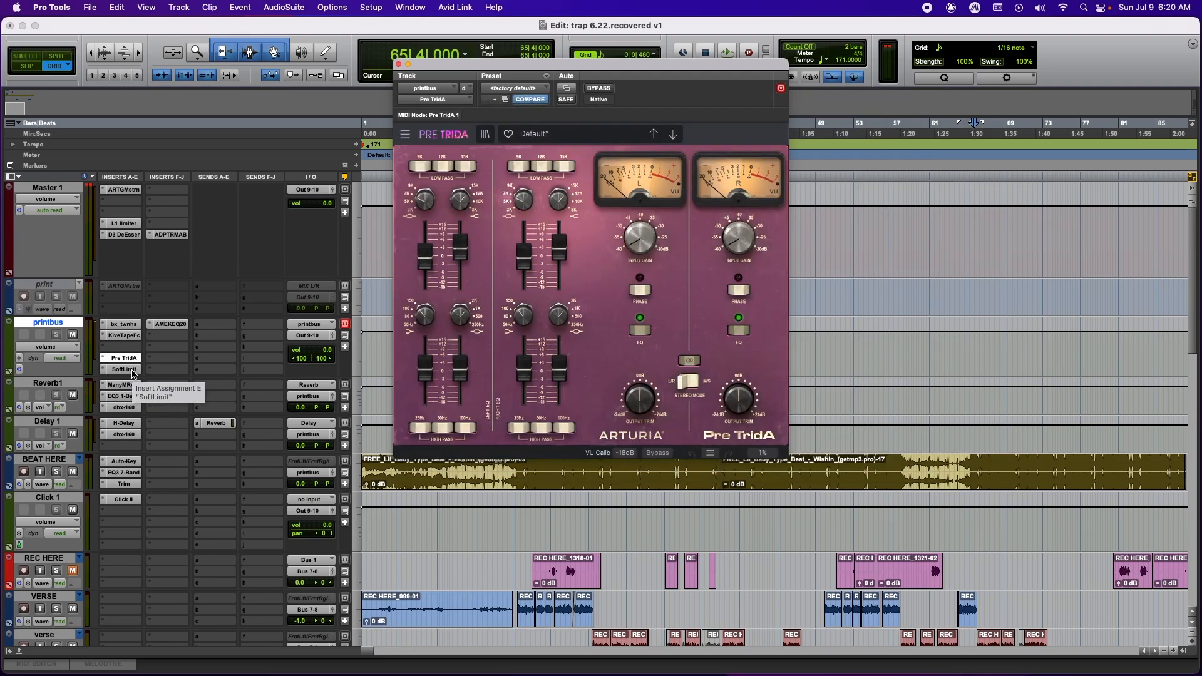
pyautogui.click(133, 374)
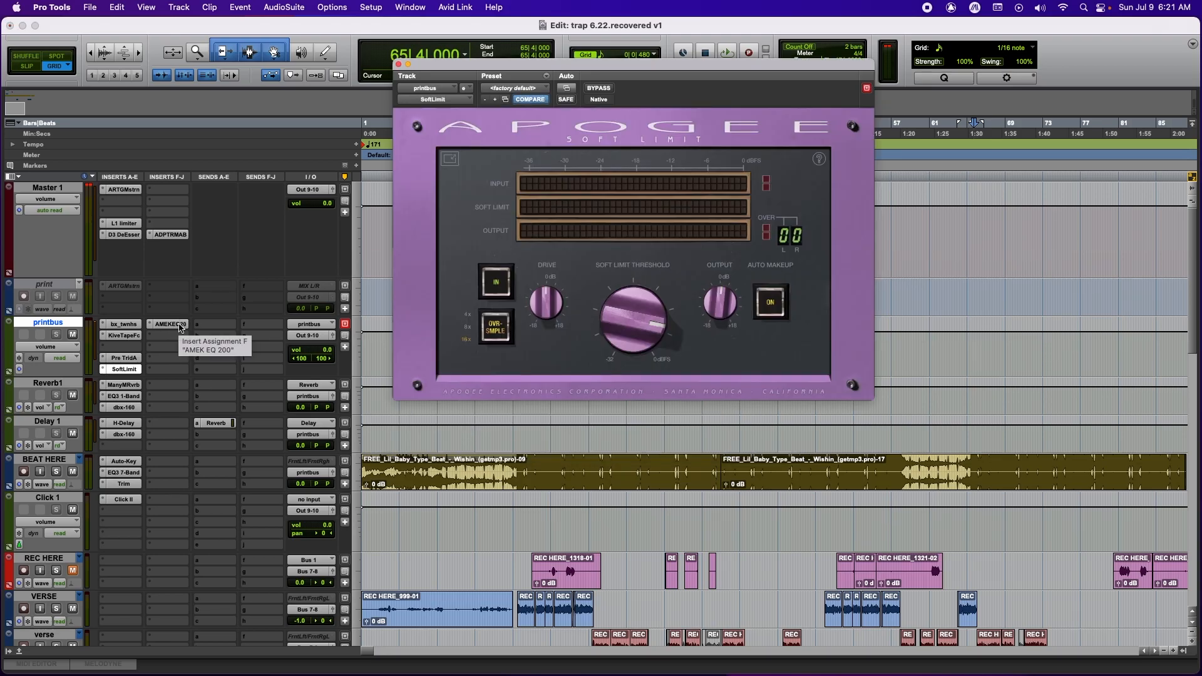
pyautogui.click(180, 324)
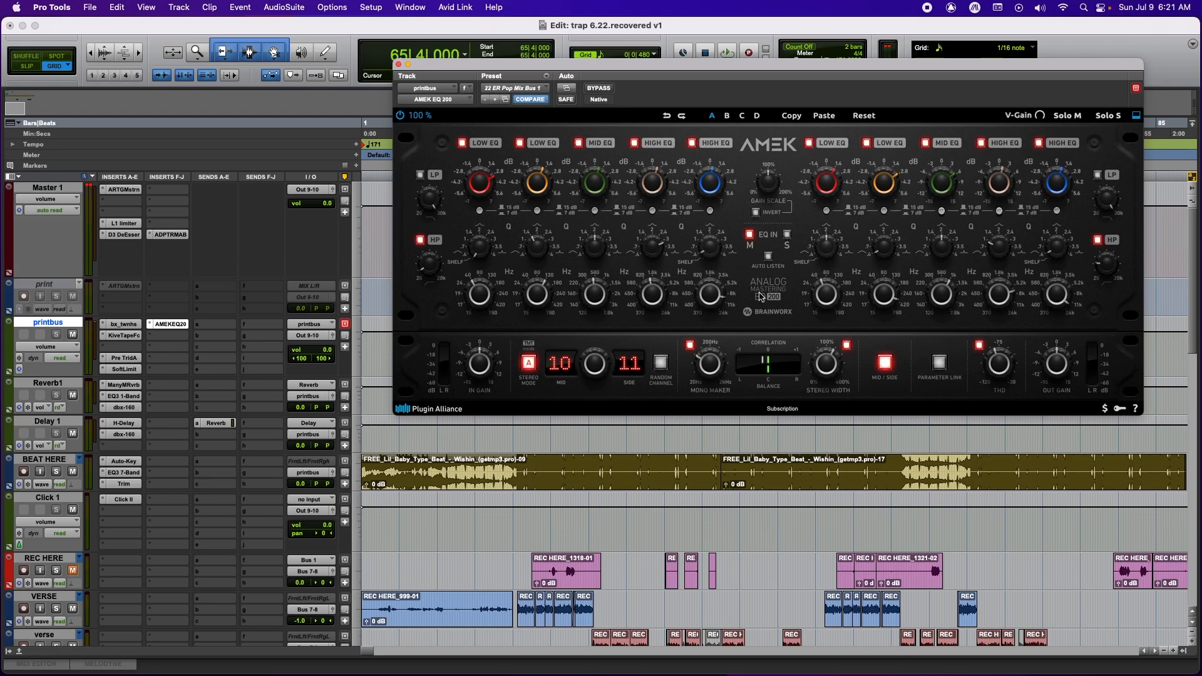
pyautogui.click(131, 194)
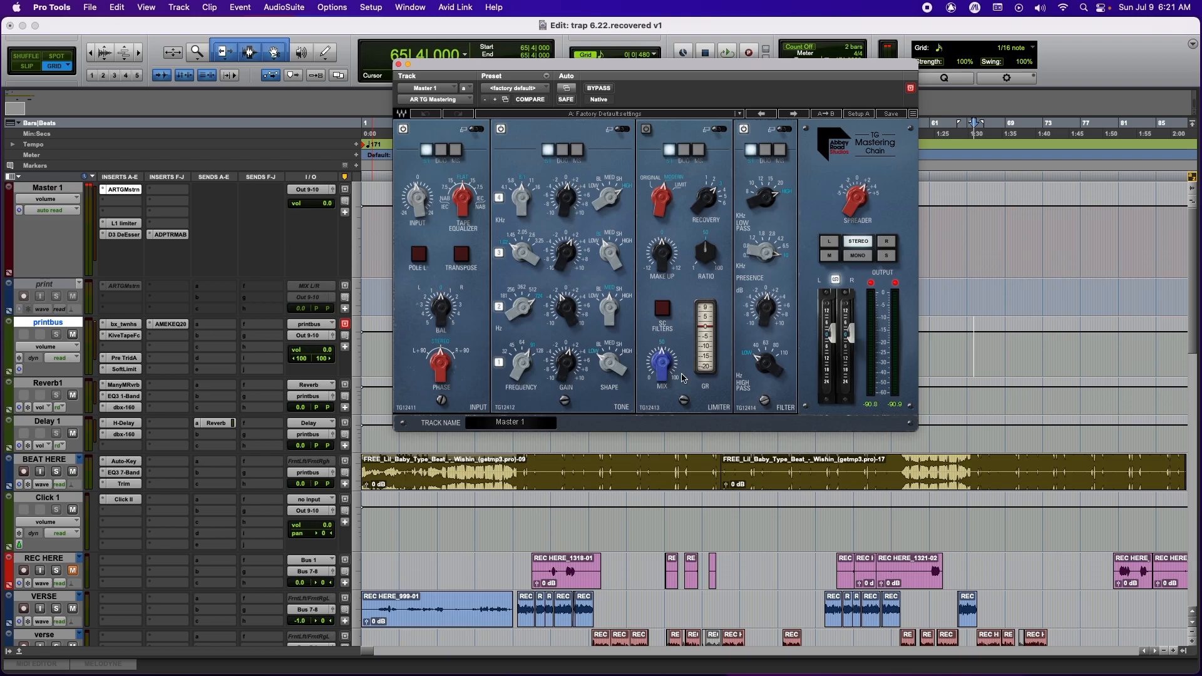
pyautogui.click(398, 64)
# Inspect the Aphex Vintage Exciter, DeEsser and BF-2A inserts on the adlibs track, finishing on the exciter's AX Mix control.
pyautogui.scroll(-10, 782, 219)
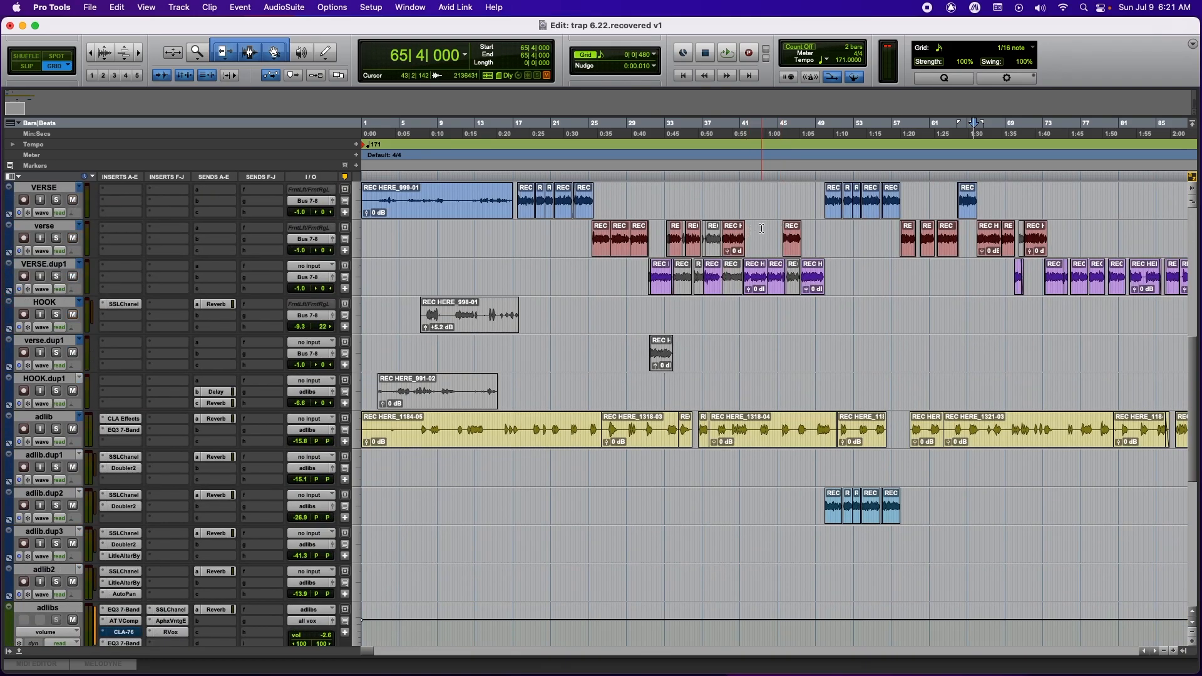
pyautogui.scroll(-2, 761, 228)
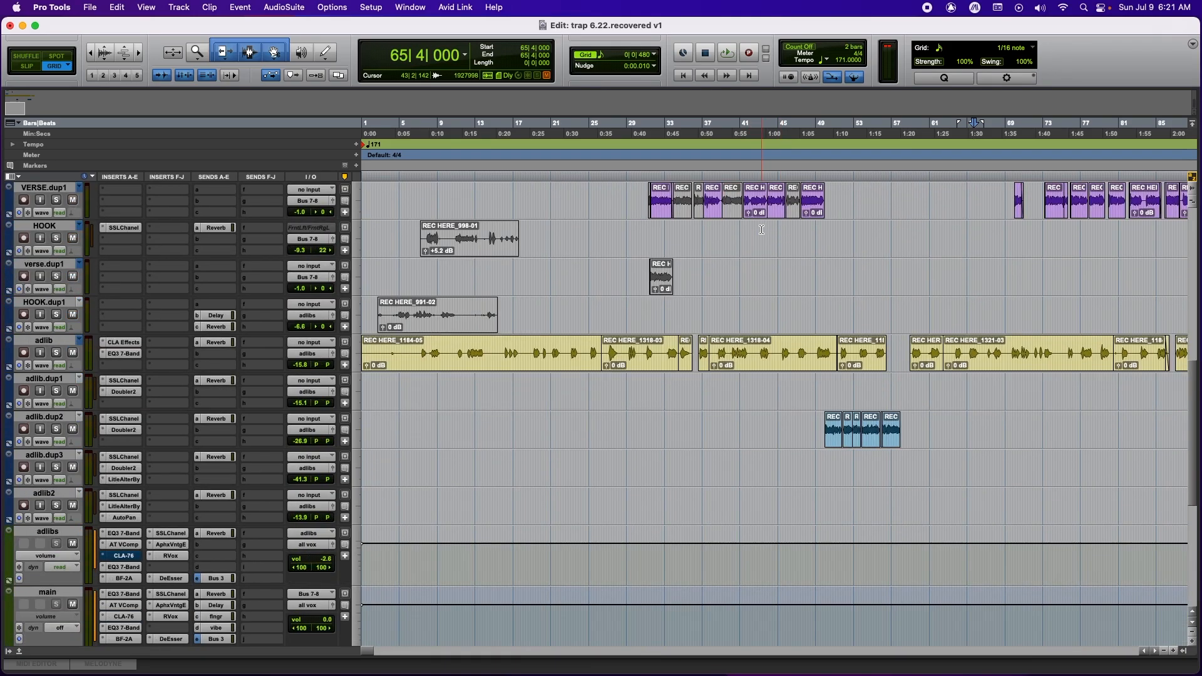
pyautogui.scroll(-2, 761, 229)
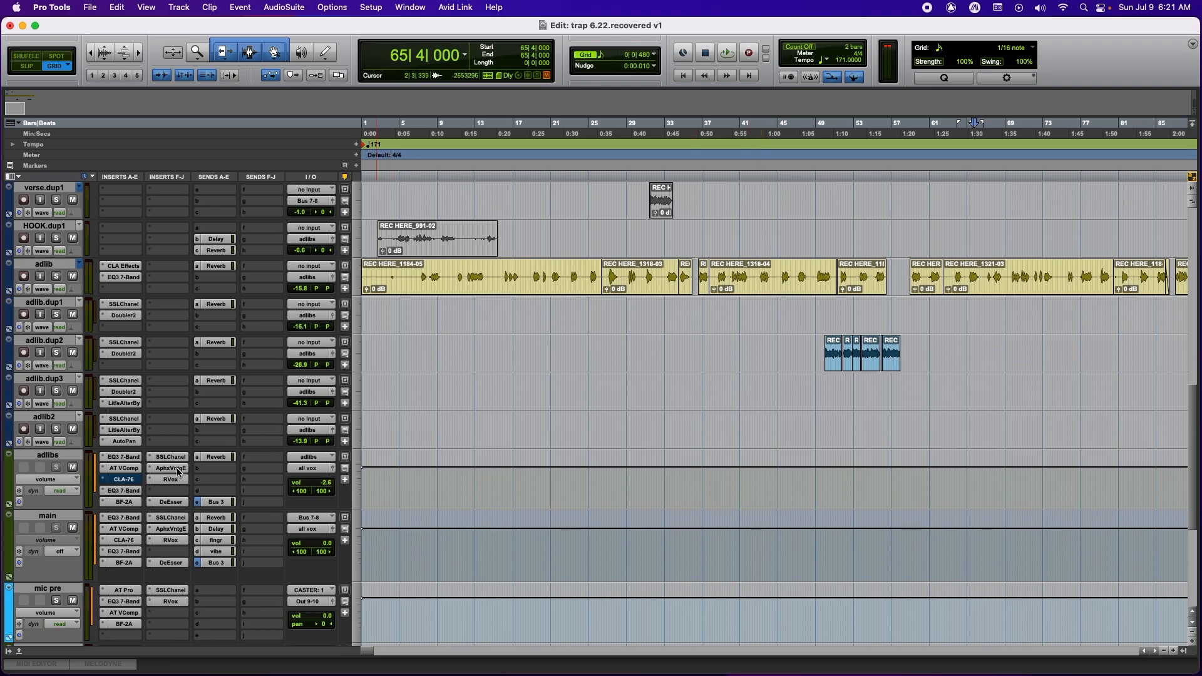
pyautogui.click(169, 468)
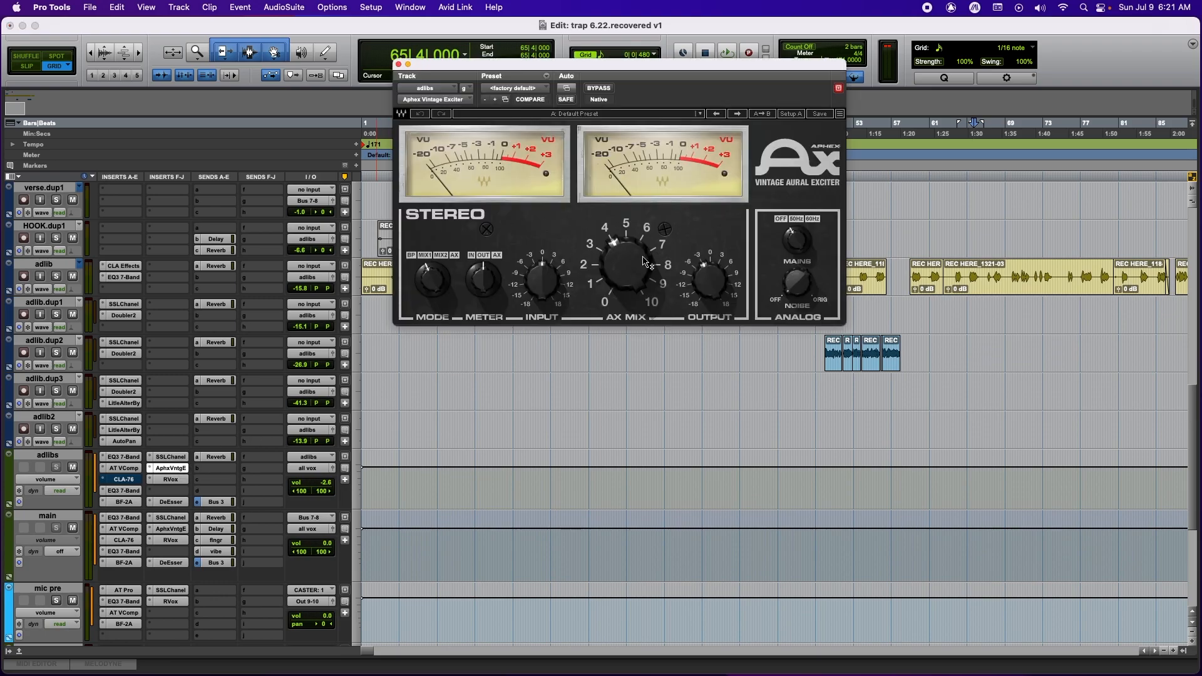
pyautogui.moveTo(627, 275)
pyautogui.click(178, 502)
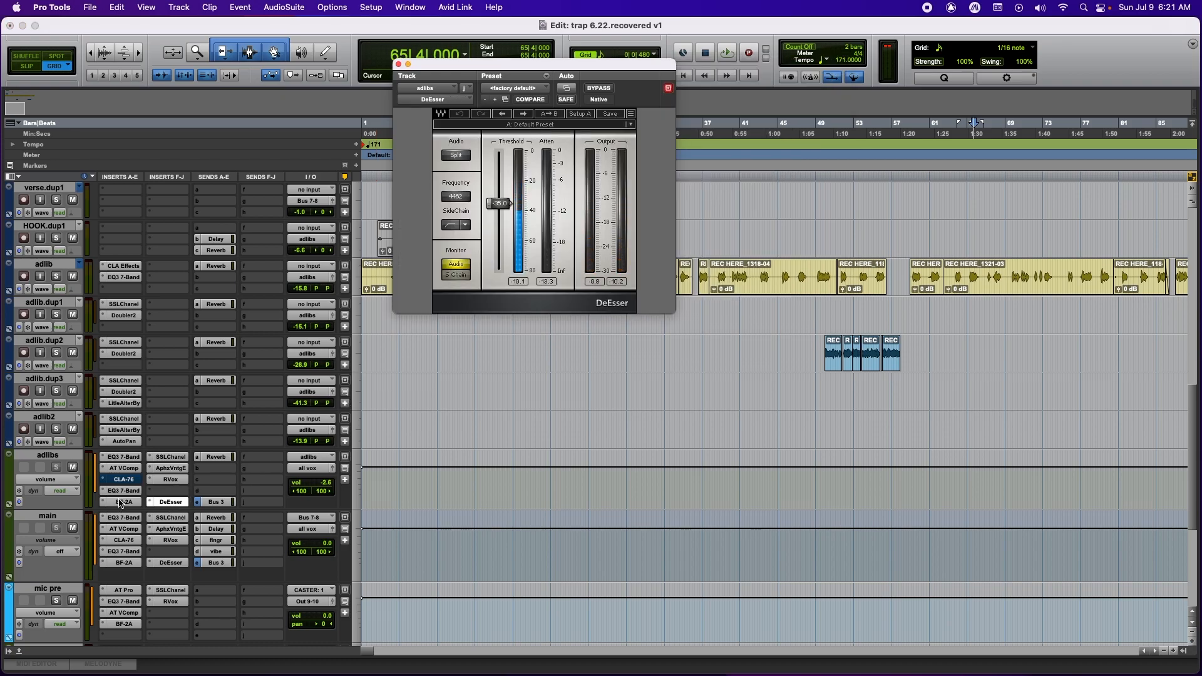
pyautogui.click(121, 502)
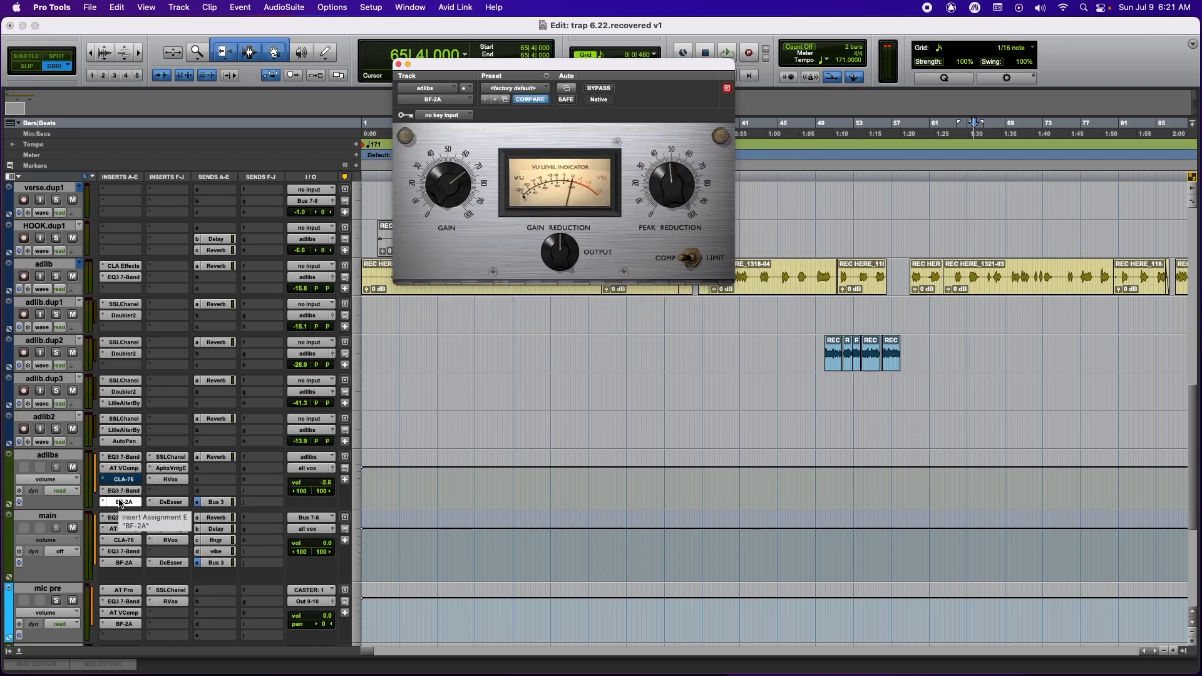
pyautogui.click(169, 470)
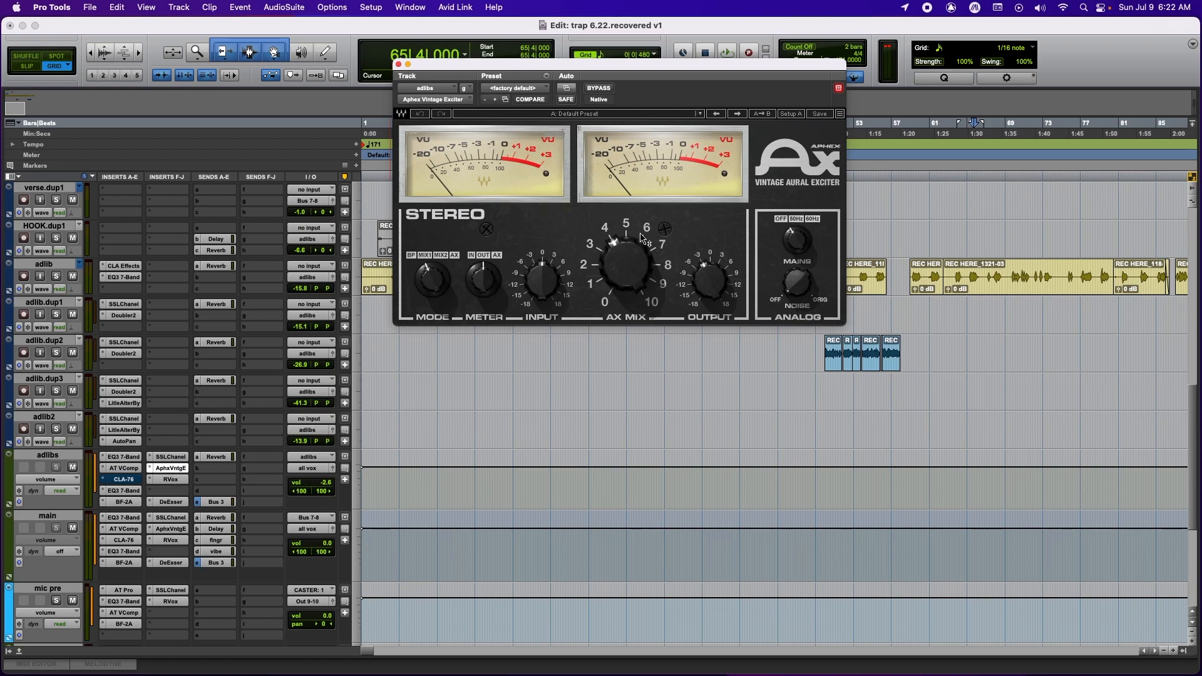
pyautogui.click(398, 64)
# Examine the gate and compression settings in the main track's RVox, auditioning playback from bar 65, beat 4.
pyautogui.scroll(7, 876, 479)
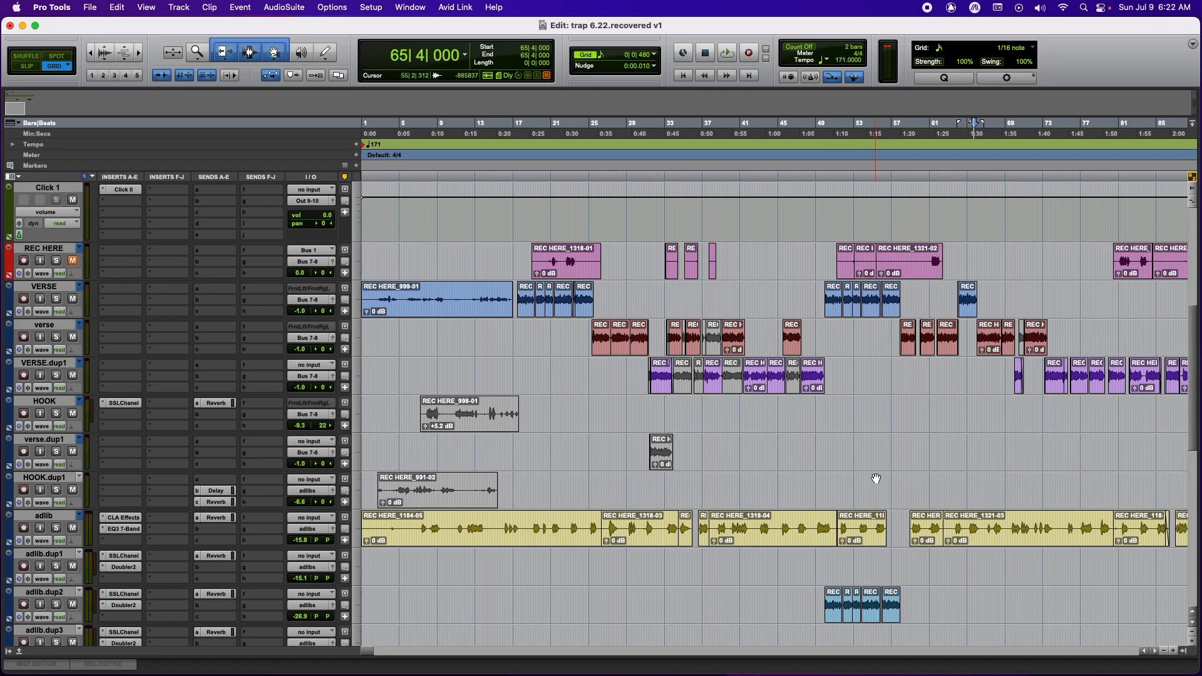
pyautogui.scroll(-9, 875, 478)
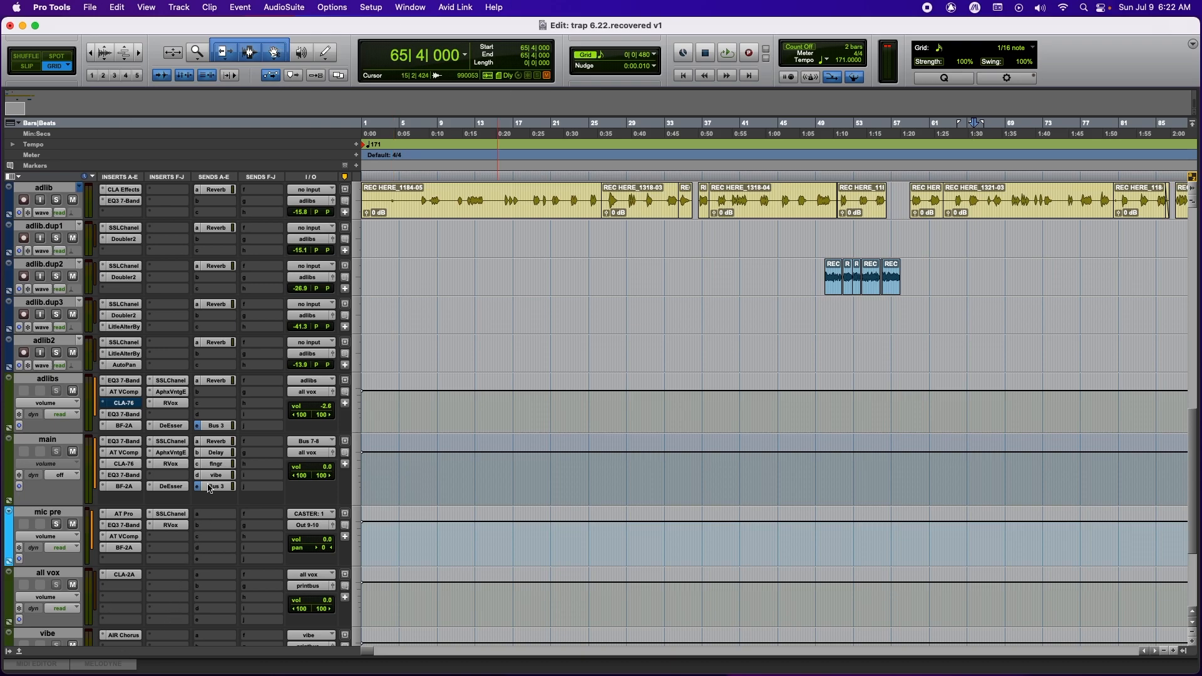
pyautogui.click(171, 463)
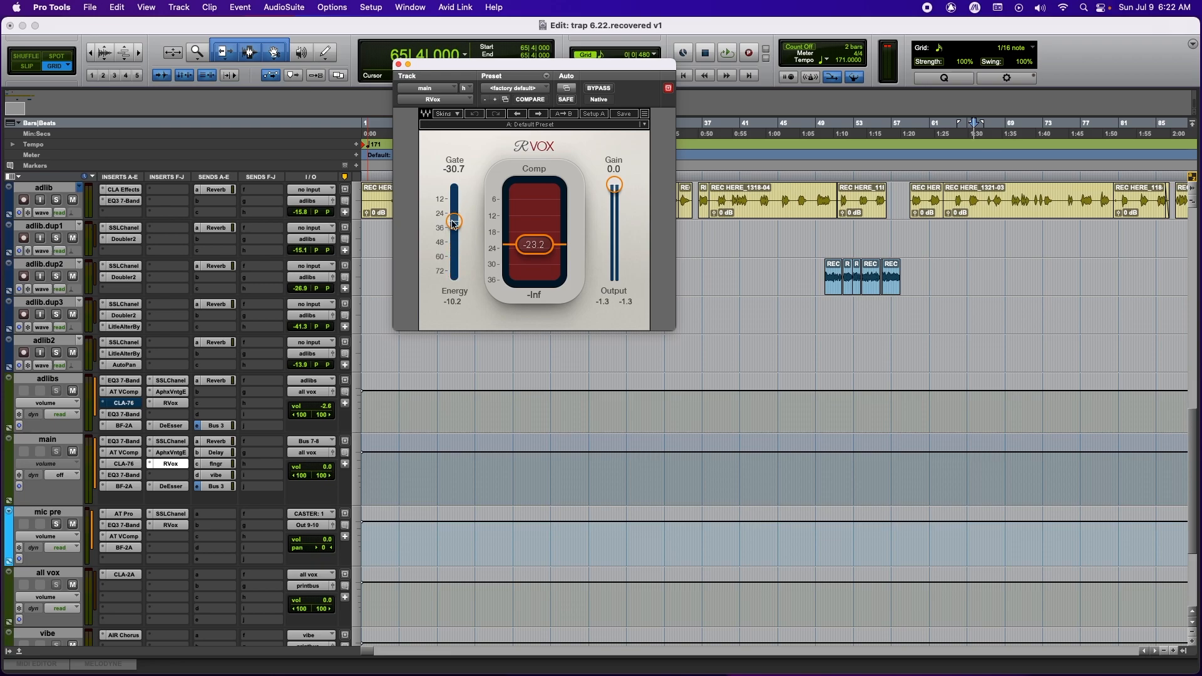
pyautogui.press('space')
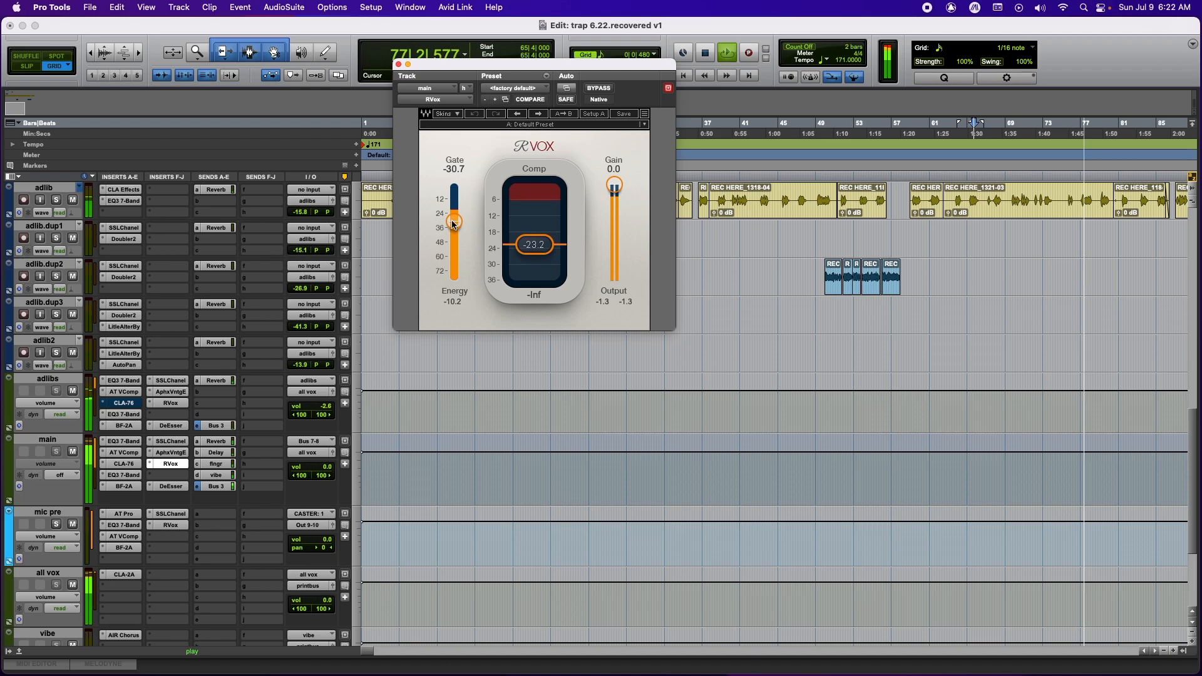
pyautogui.press('space')
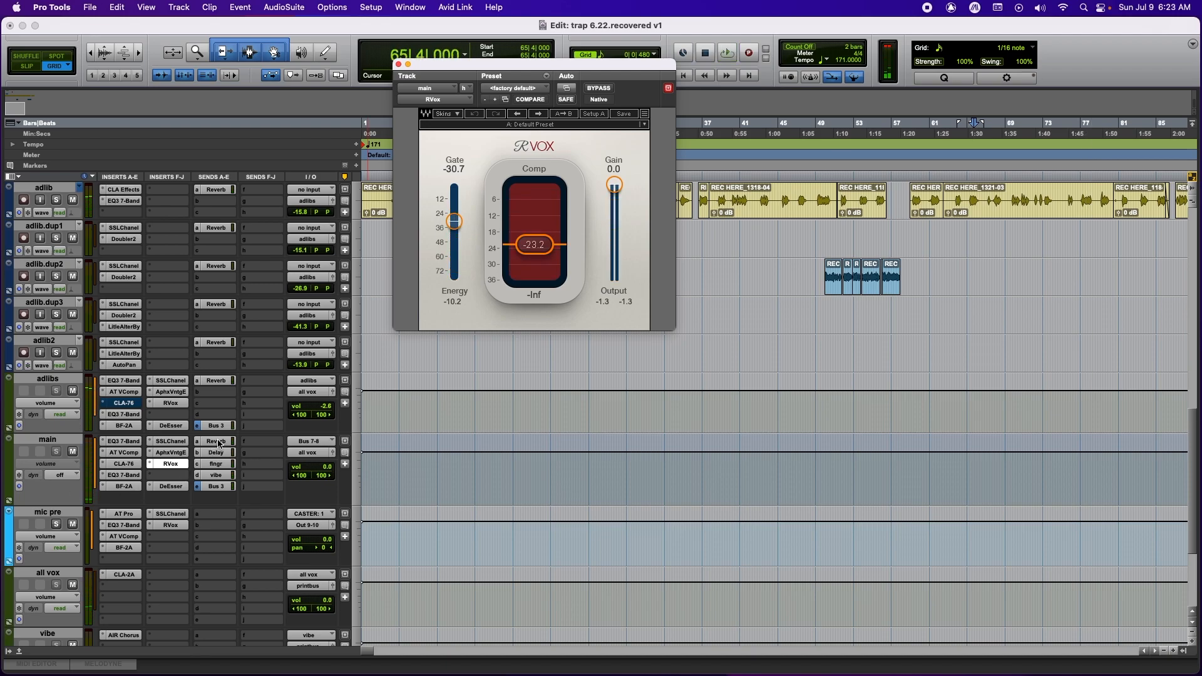
# Examine the MannyM Reverb on the Reverb1 track, checking its lows, mids, distortion, predelay and time controls.
pyautogui.scroll(-10, 187, 475)
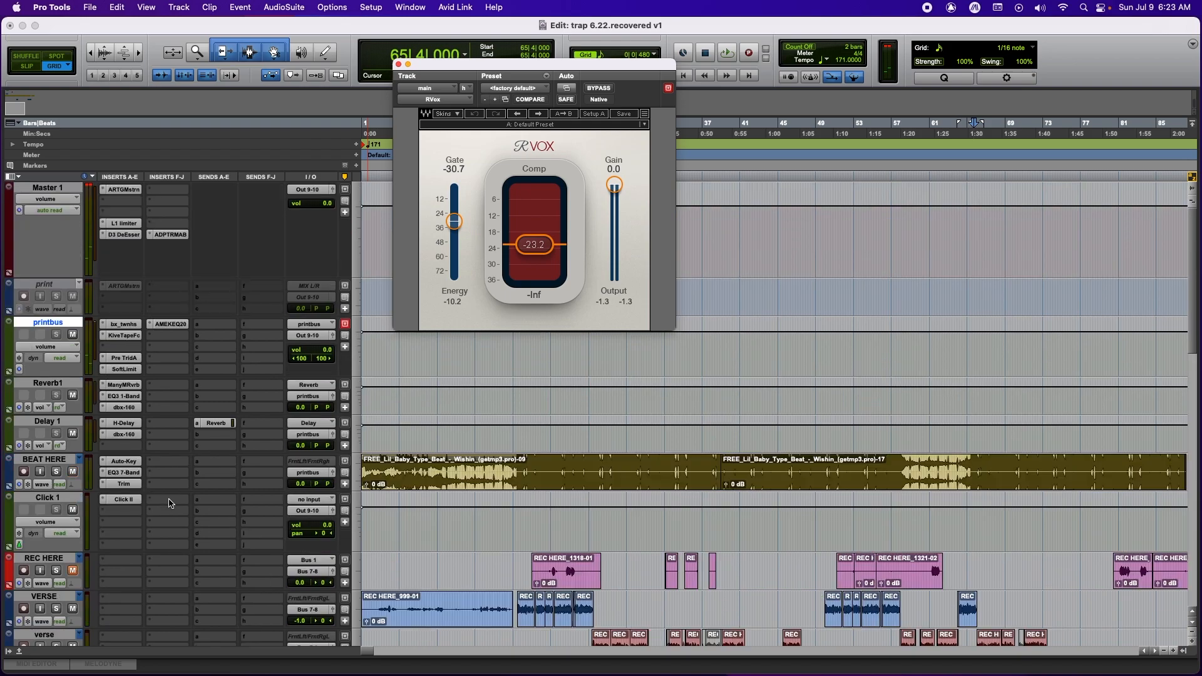
pyautogui.click(65, 422)
pyautogui.click(65, 383)
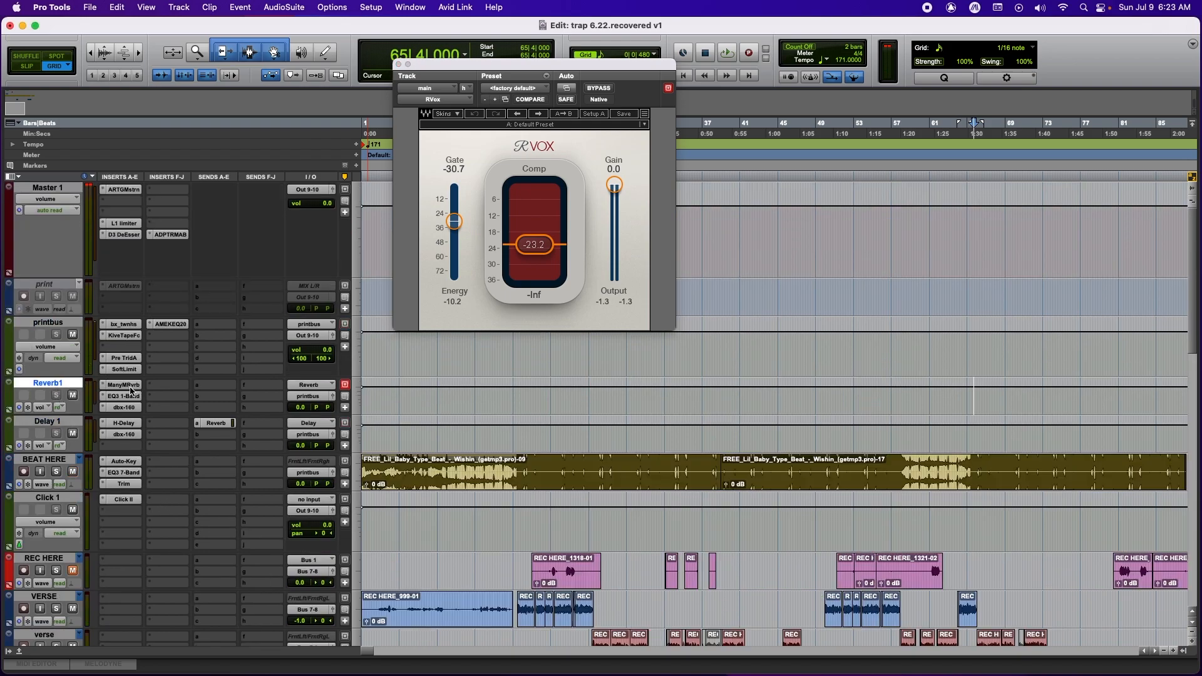
pyautogui.click(134, 385)
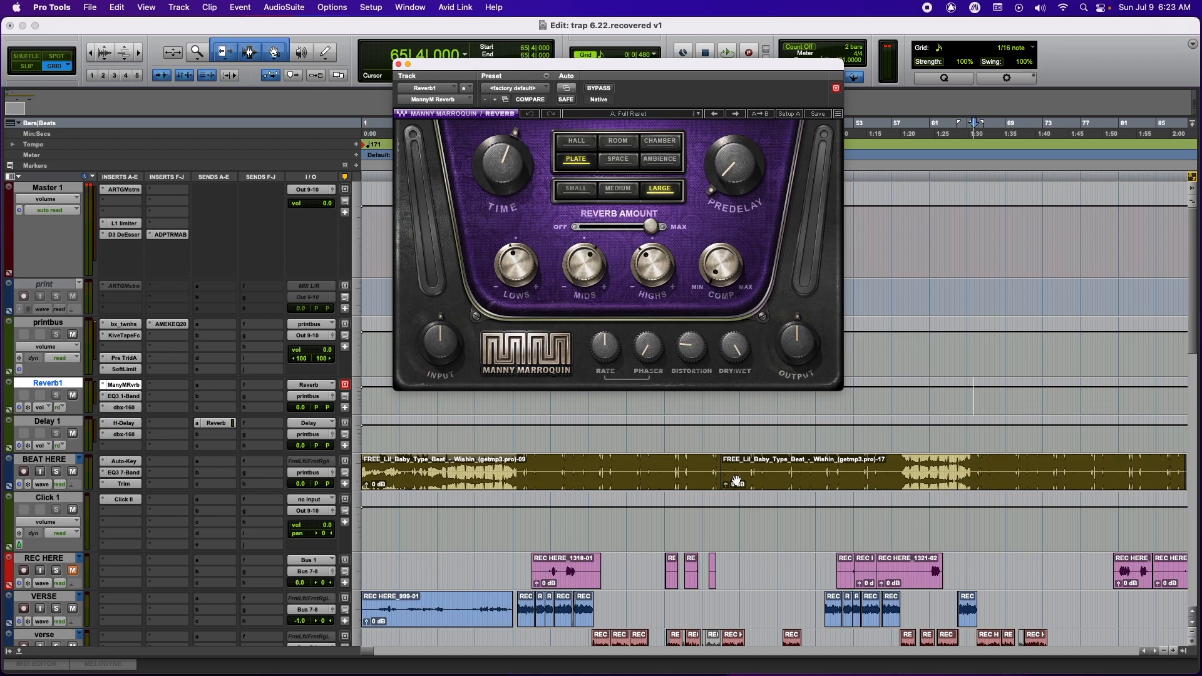
pyautogui.moveTo(655, 286)
pyautogui.click(580, 278)
pyautogui.click(526, 281)
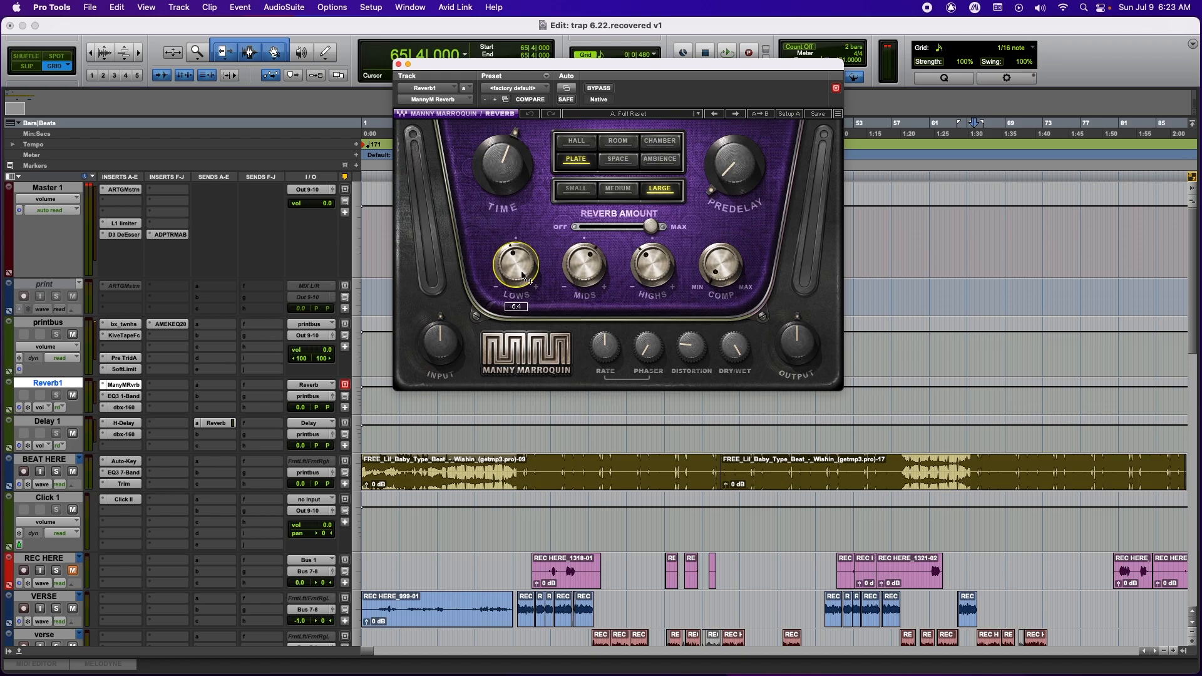
pyautogui.click(691, 346)
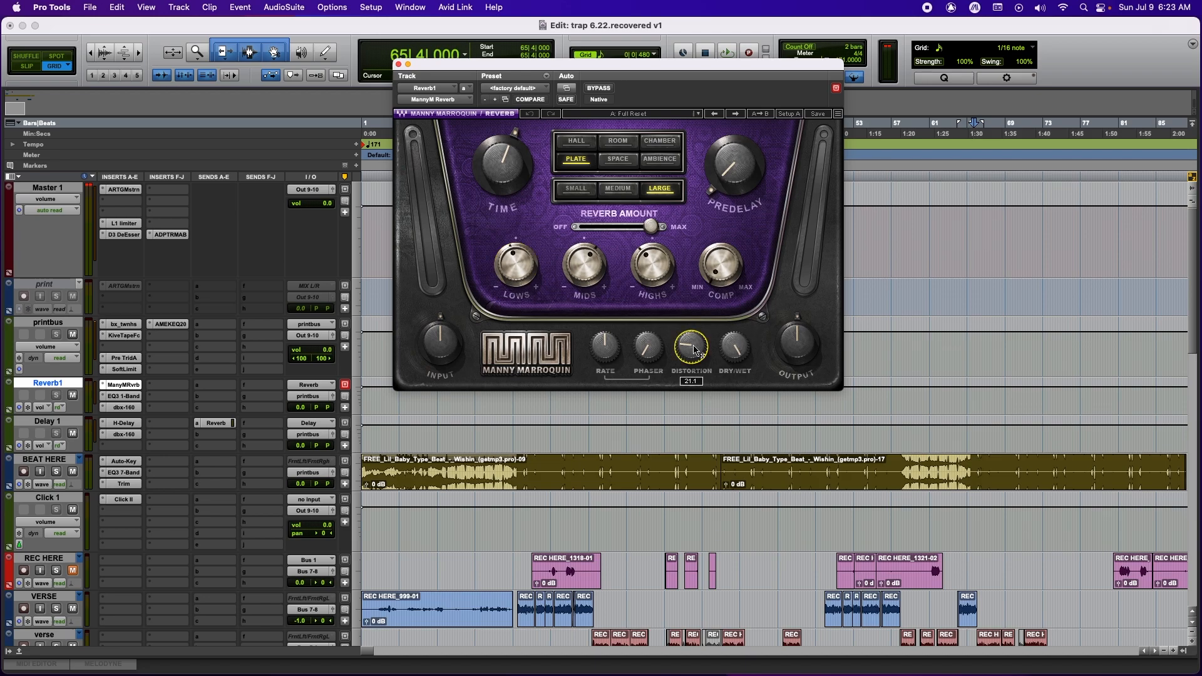
pyautogui.click(743, 174)
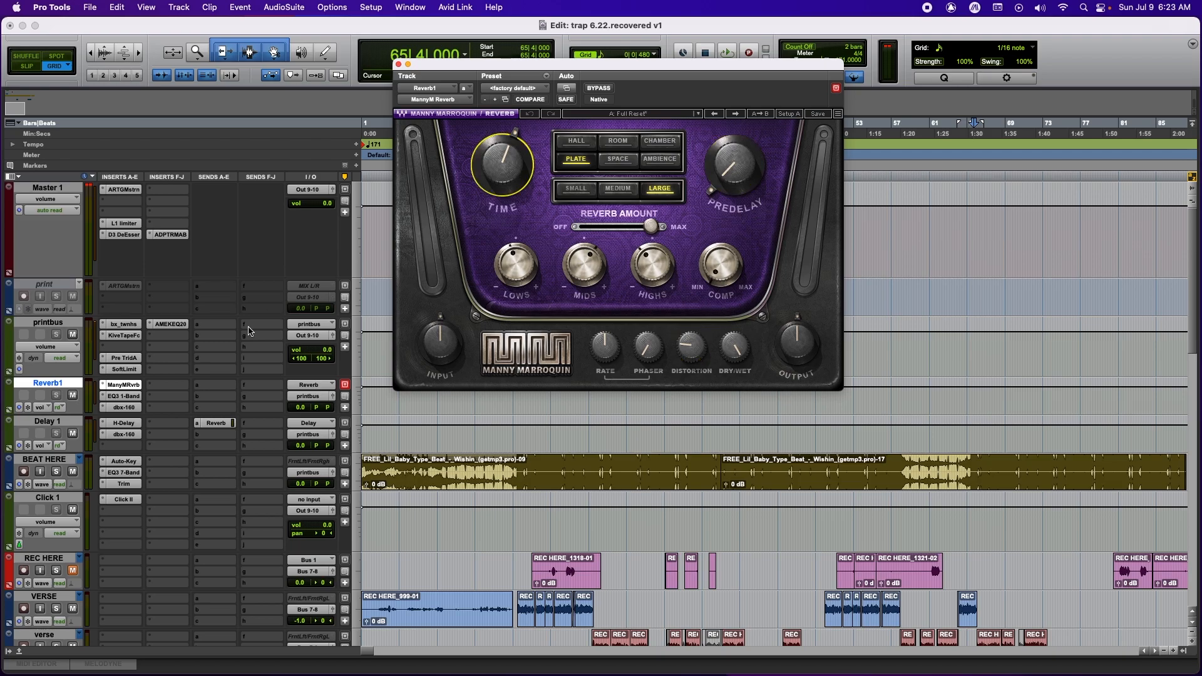
# Inspect the EQ3 1-Band and dbx-160 inserts on the Reverb1 track, including the compressor's key input.
pyautogui.click(131, 398)
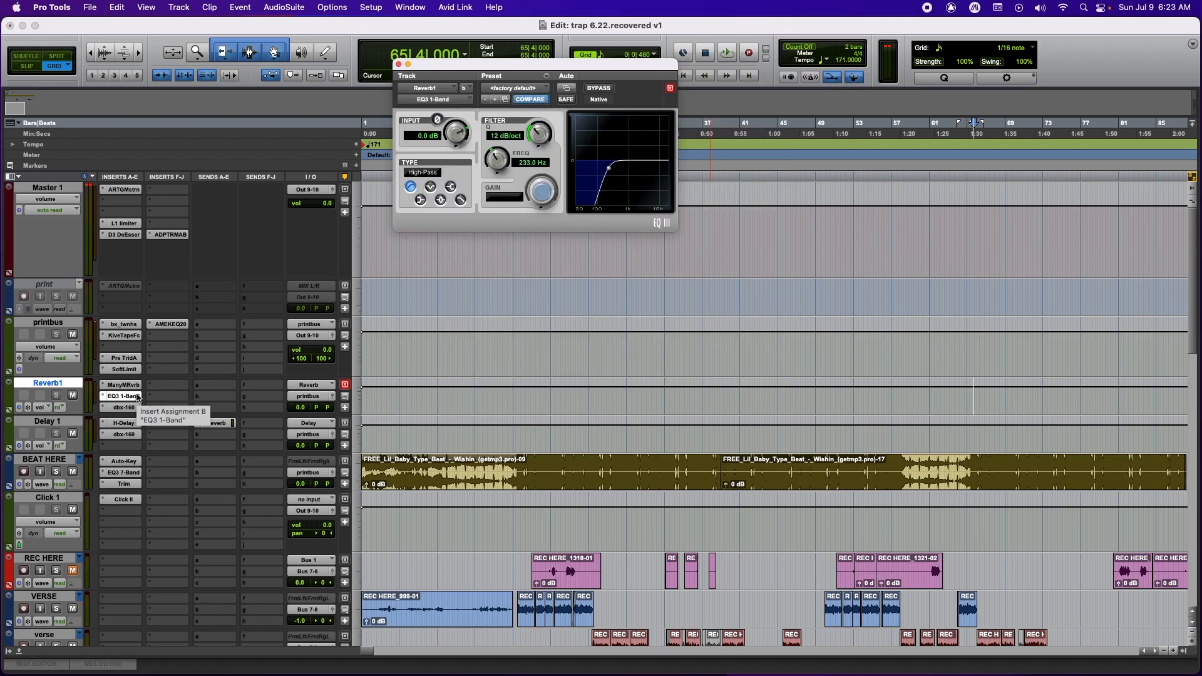
pyautogui.click(134, 408)
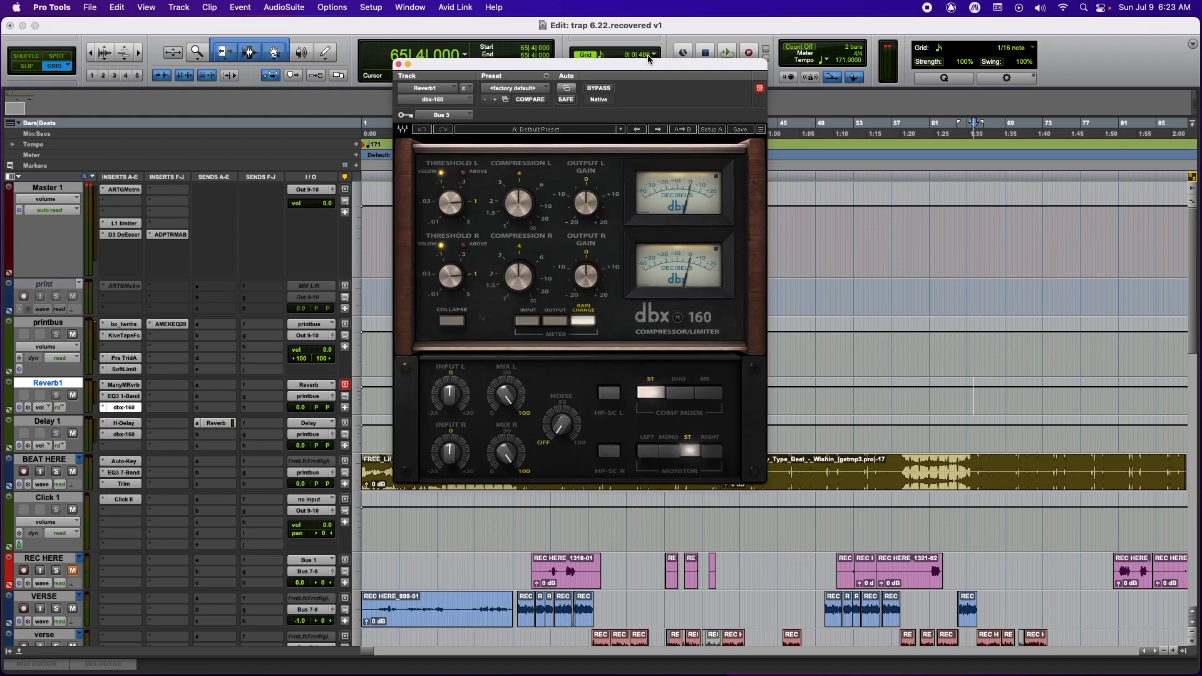
pyautogui.moveTo(641, 68); pyautogui.dragTo(678, 49)
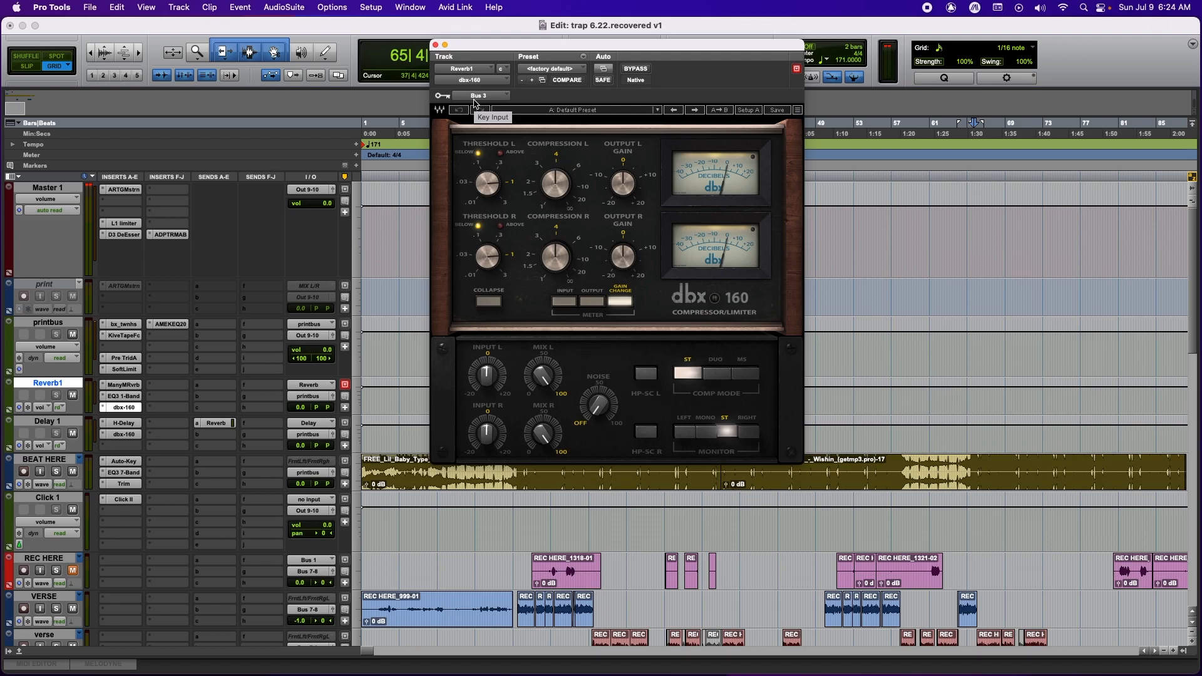
pyautogui.click(435, 44)
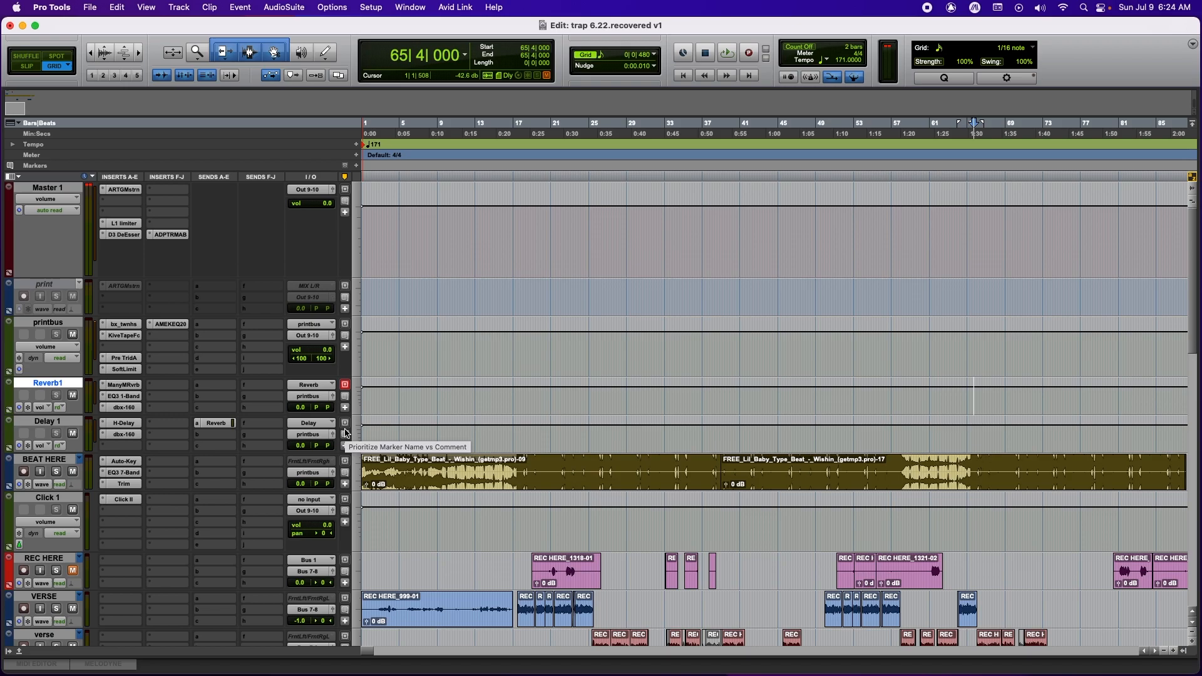
# Check the Bus 3 send levels on the adlibs and main tracks.
pyautogui.scroll(-5, 510, 450)
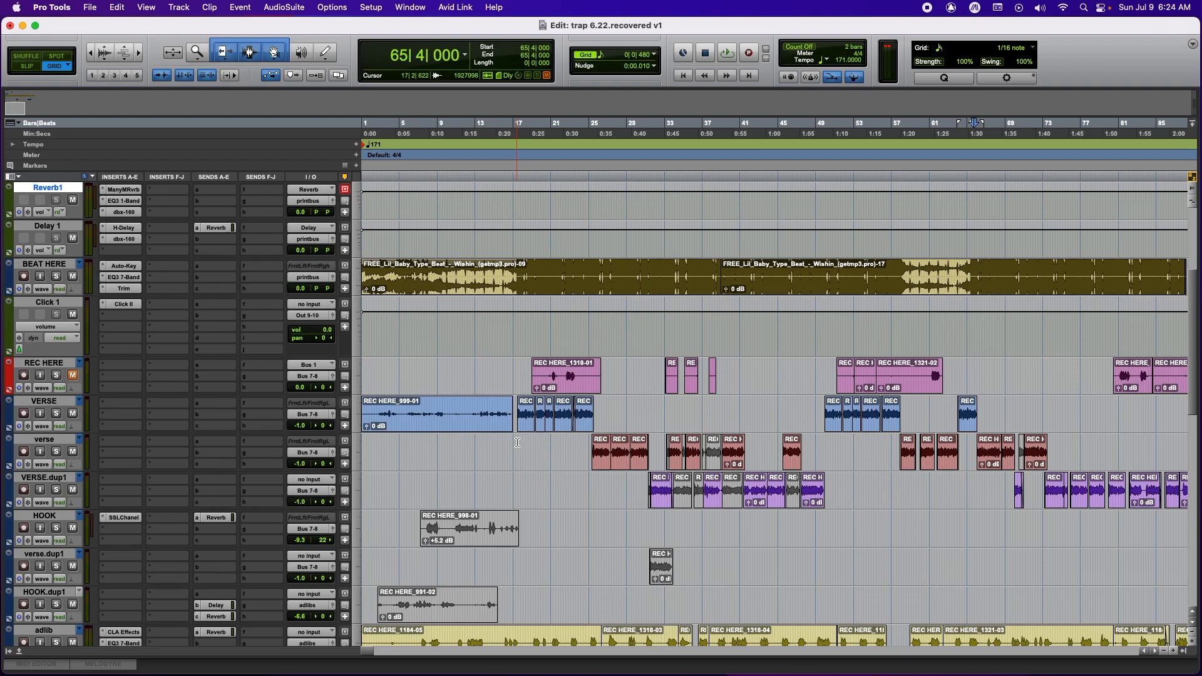
pyautogui.scroll(-1, 525, 469)
pyautogui.scroll(-4, 546, 527)
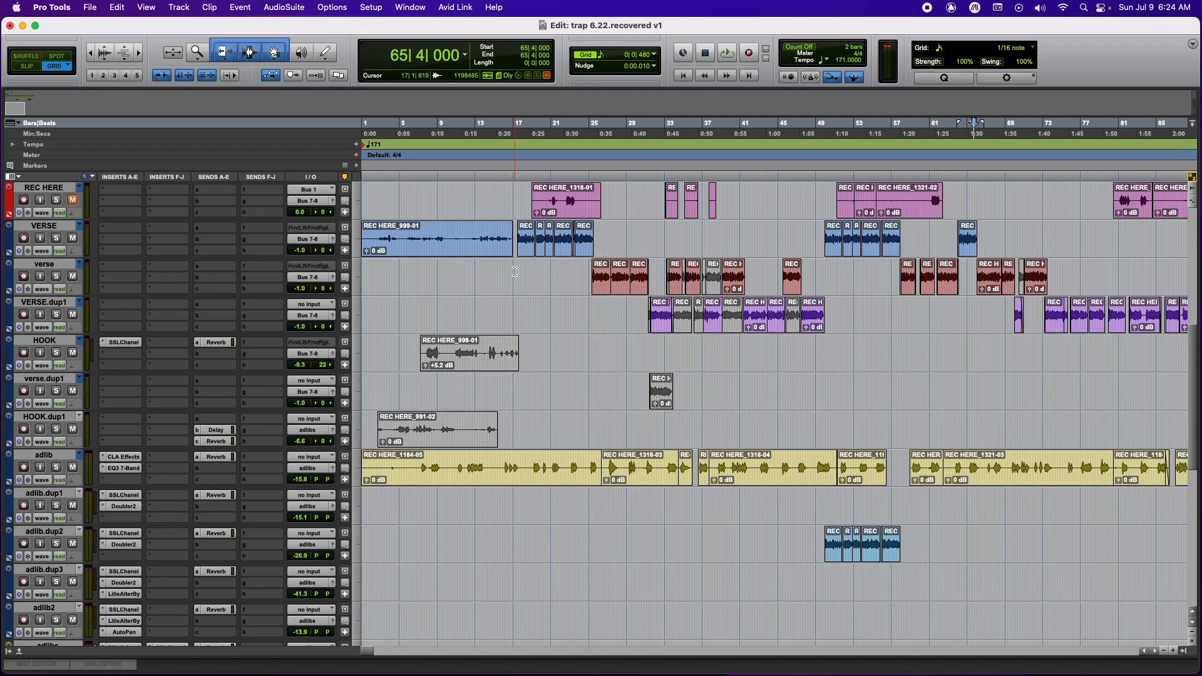
pyautogui.scroll(-10, 515, 271)
pyautogui.click(218, 388)
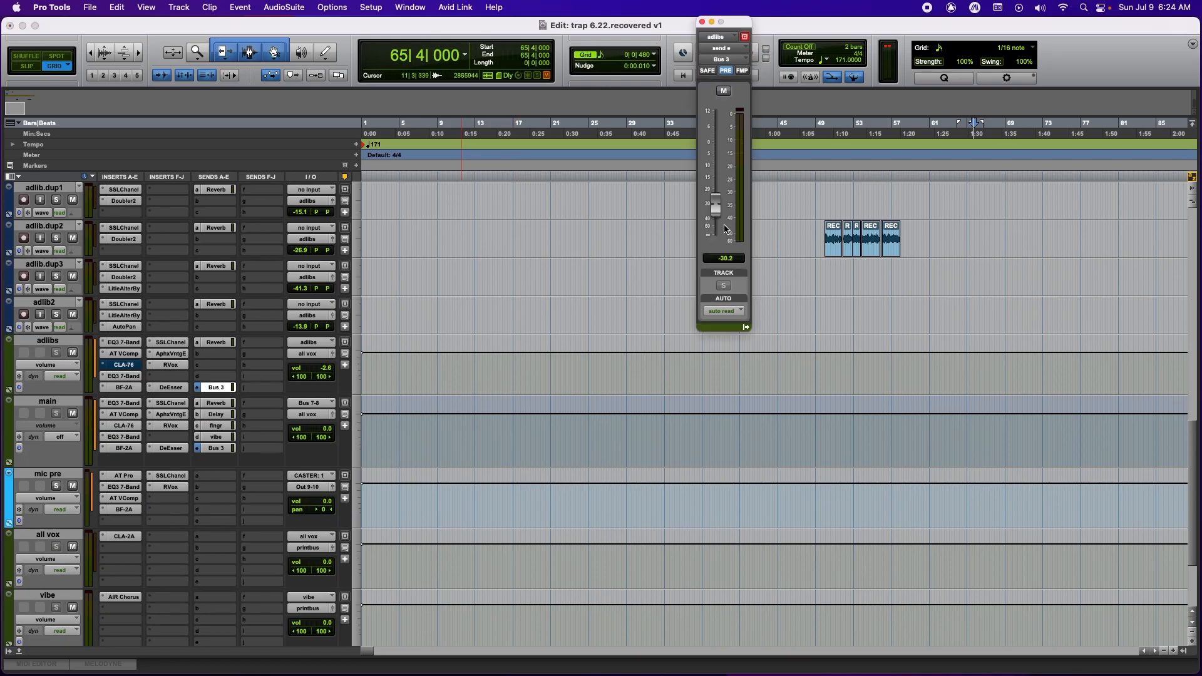
pyautogui.click(217, 448)
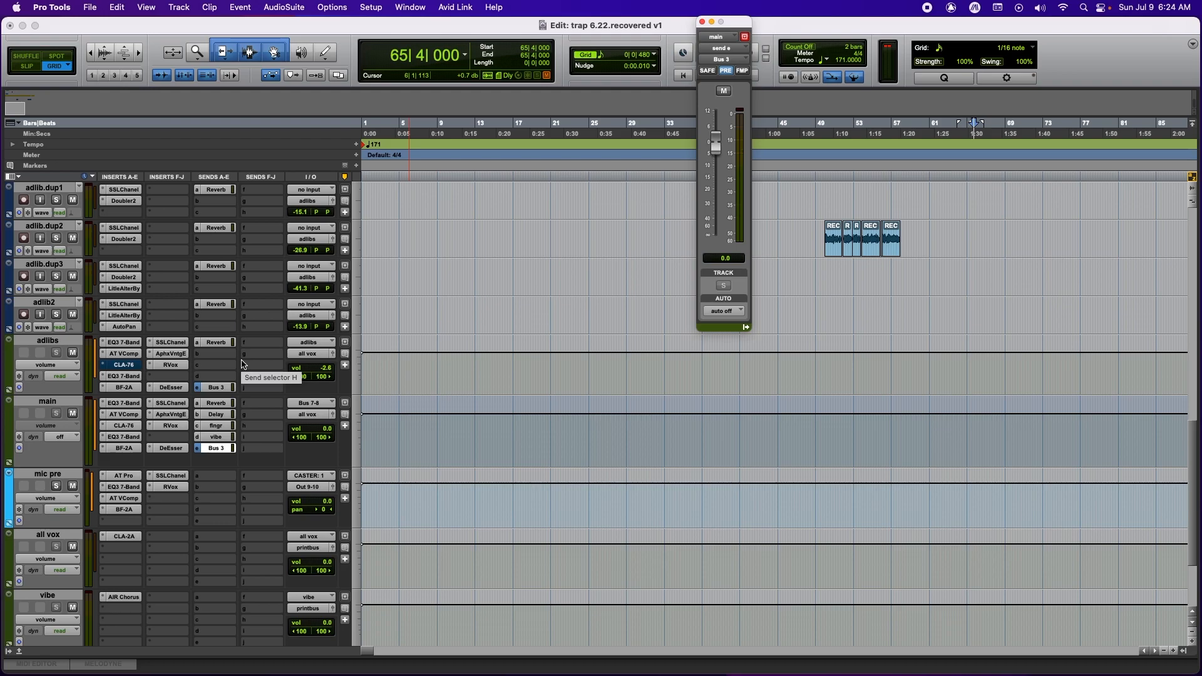
# Inspect the BF-2A compressor on the main track while auditioning playback from bar 65, beat 4.
pyautogui.click(123, 449)
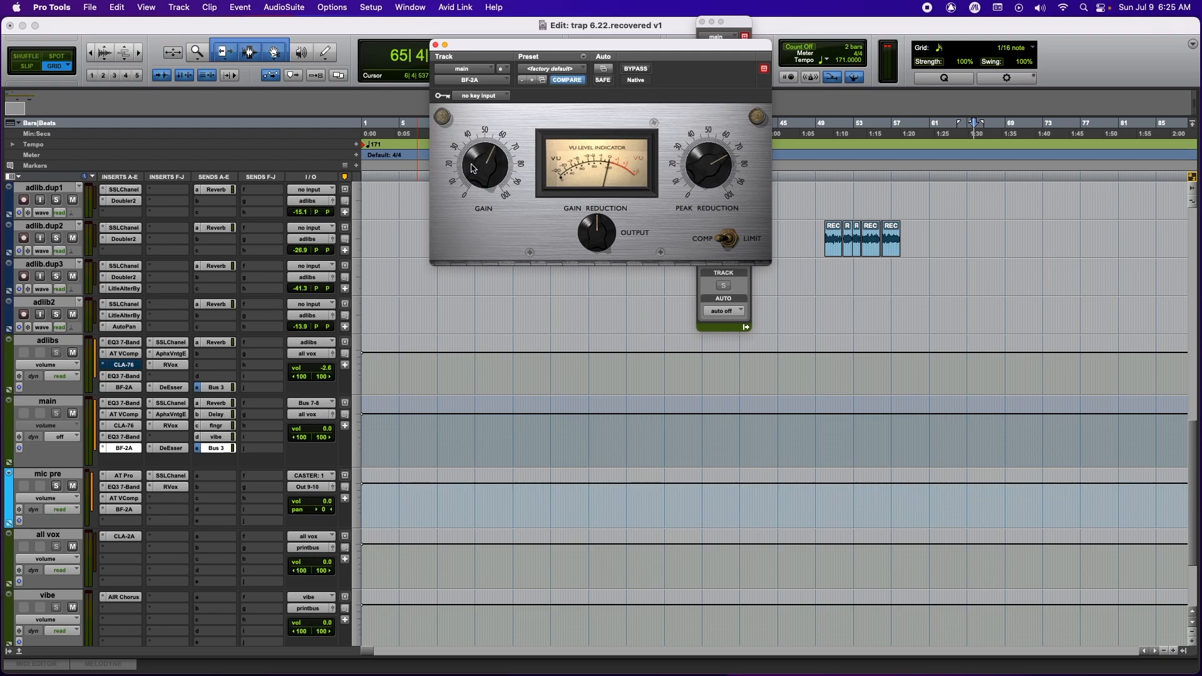
pyautogui.press('space')
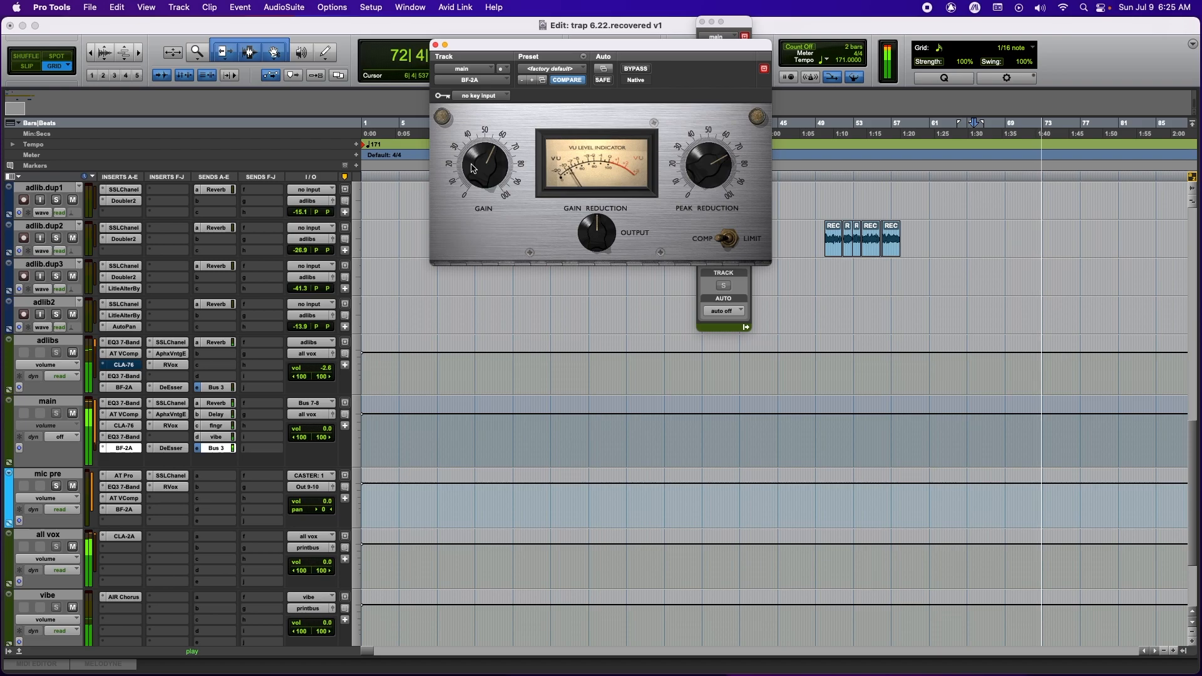
pyautogui.press('space')
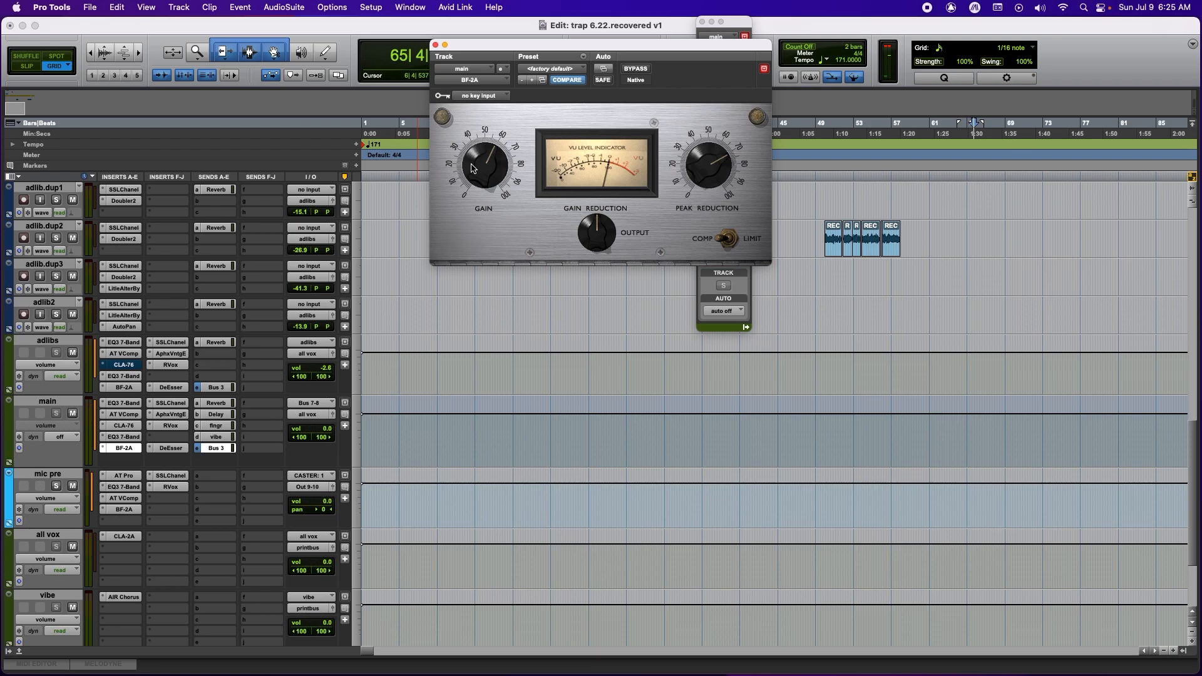
pyautogui.click(436, 45)
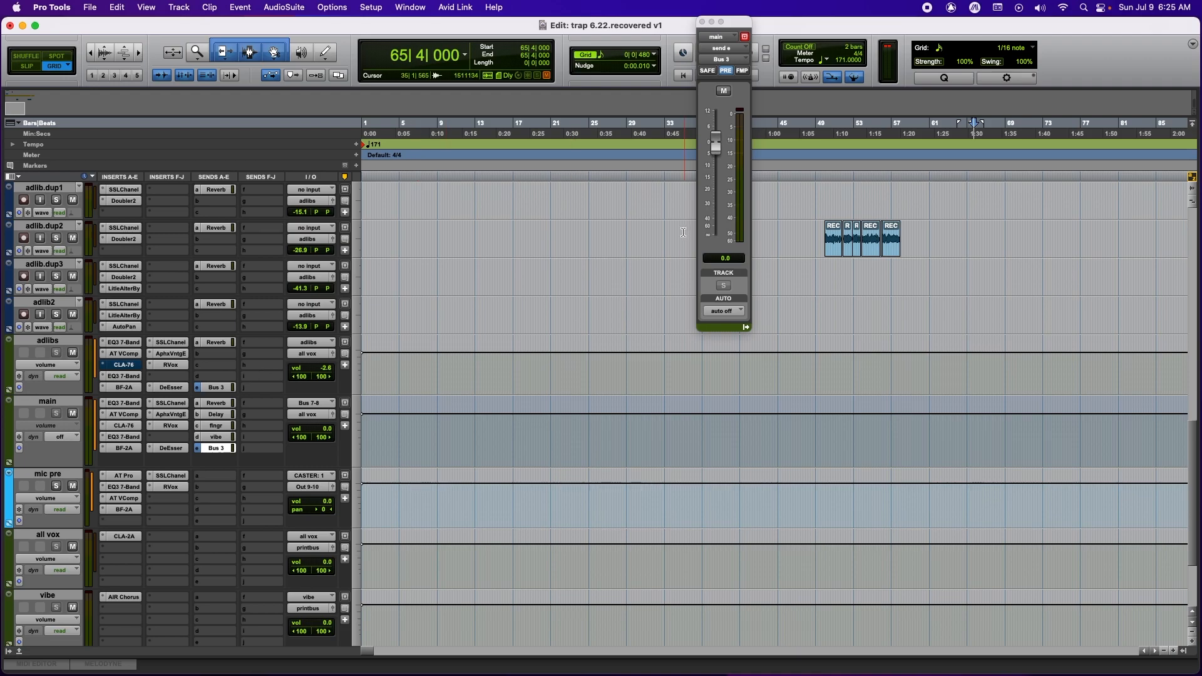
# Place the edit cursor at bar 17, beat 2 on the verse track and look over the vocal tracks and their routing.
pyautogui.scroll(3, 624, 269)
pyautogui.scroll(10, 624, 269)
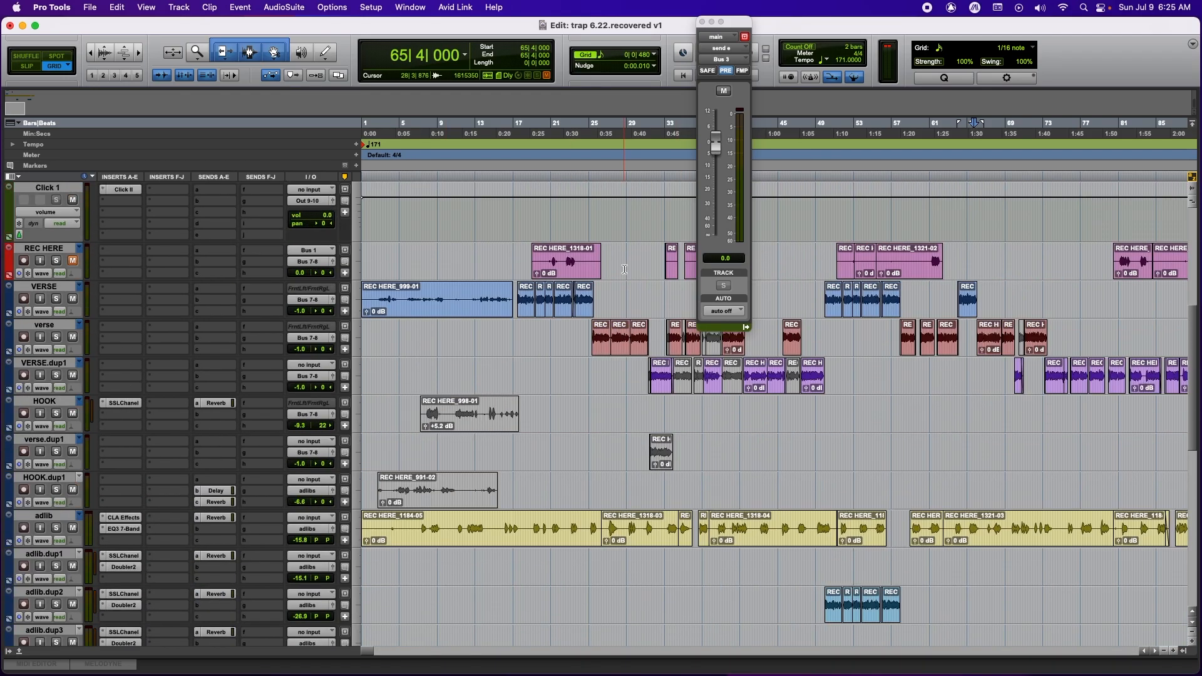
pyautogui.click(517, 333)
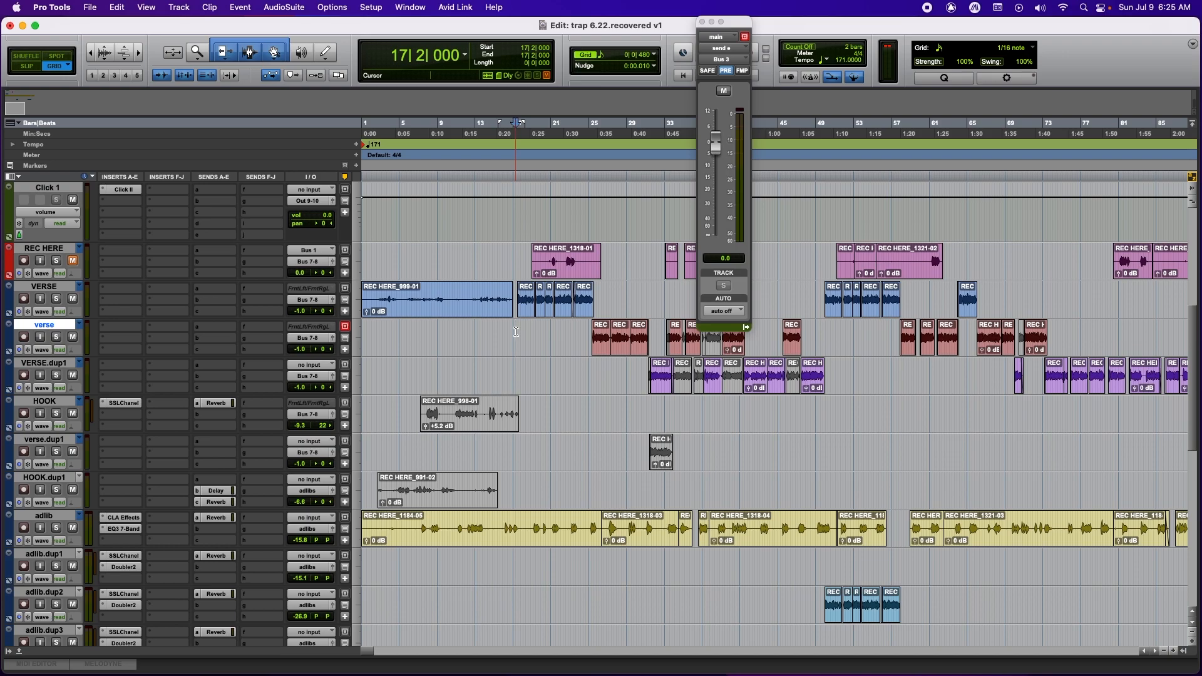
pyautogui.scroll(-6, 515, 331)
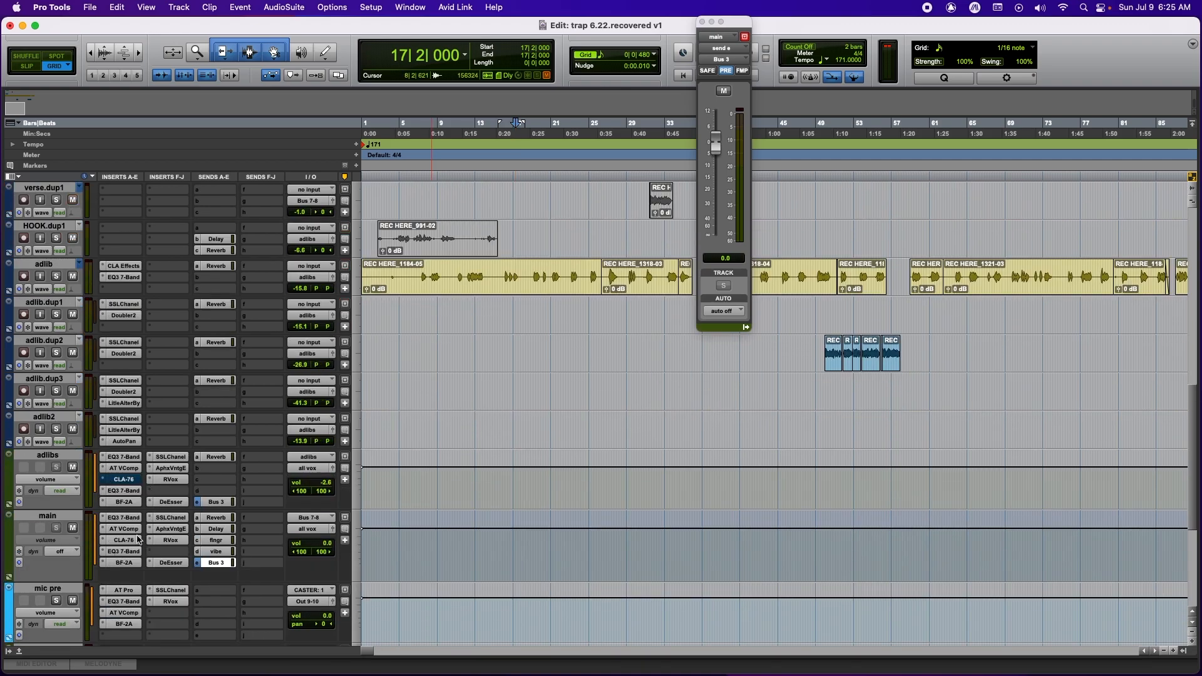
pyautogui.scroll(8, 179, 533)
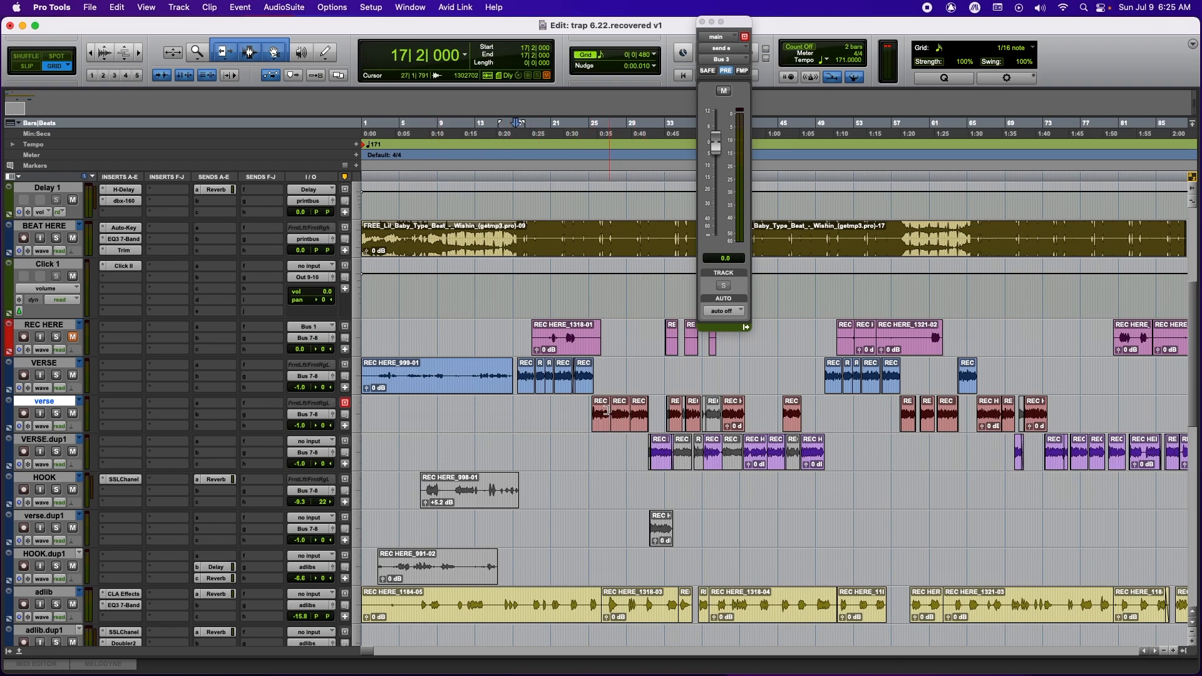
pyautogui.scroll(-1, 579, 441)
pyautogui.scroll(-4, 579, 442)
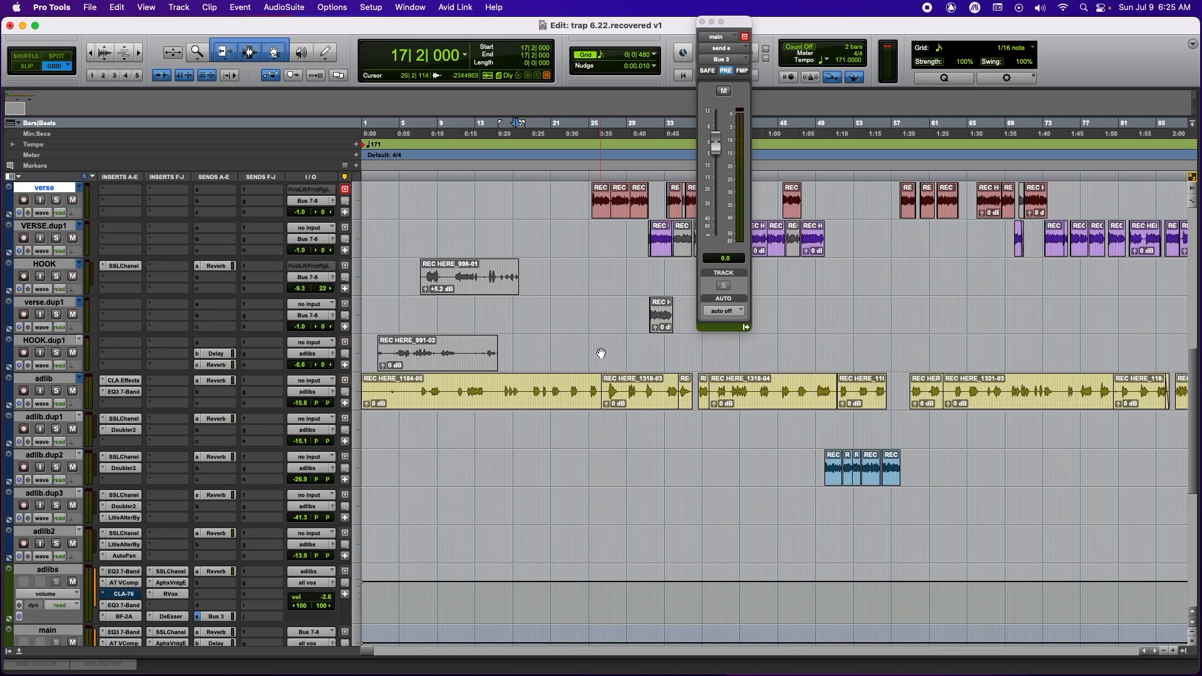
# Inspect the EQ3 7-Band and SSLChannel inserts on the adlibs track, and close the plug-in and send windows.
pyautogui.click(123, 570)
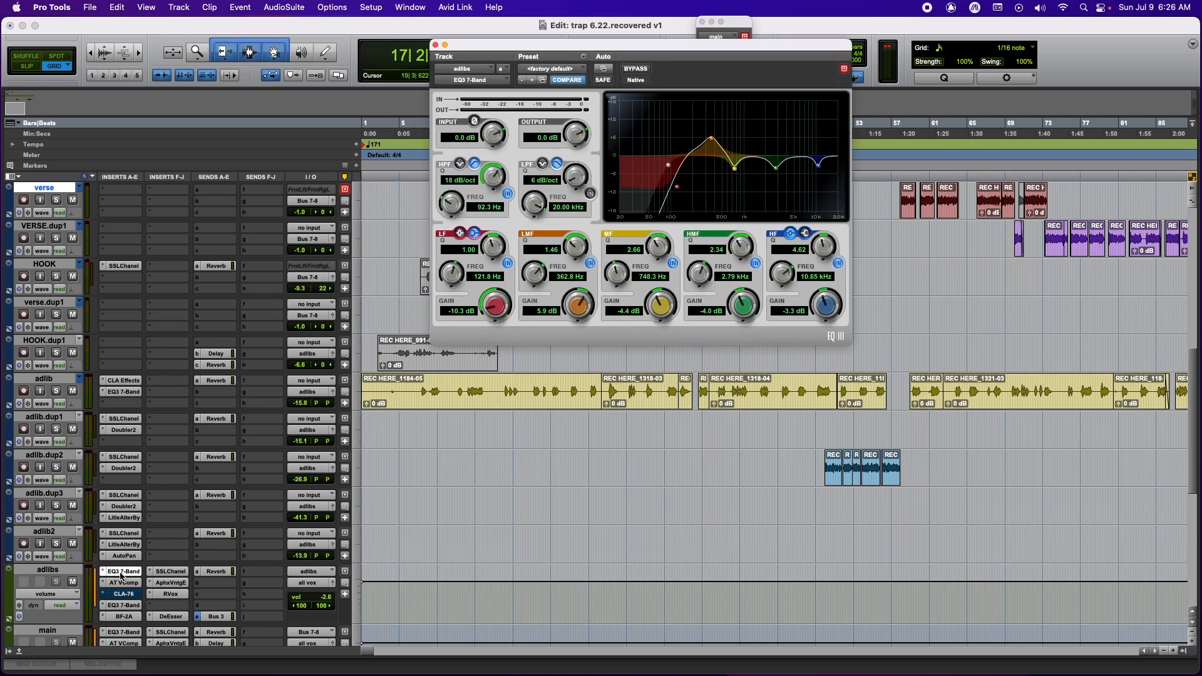
pyautogui.click(171, 572)
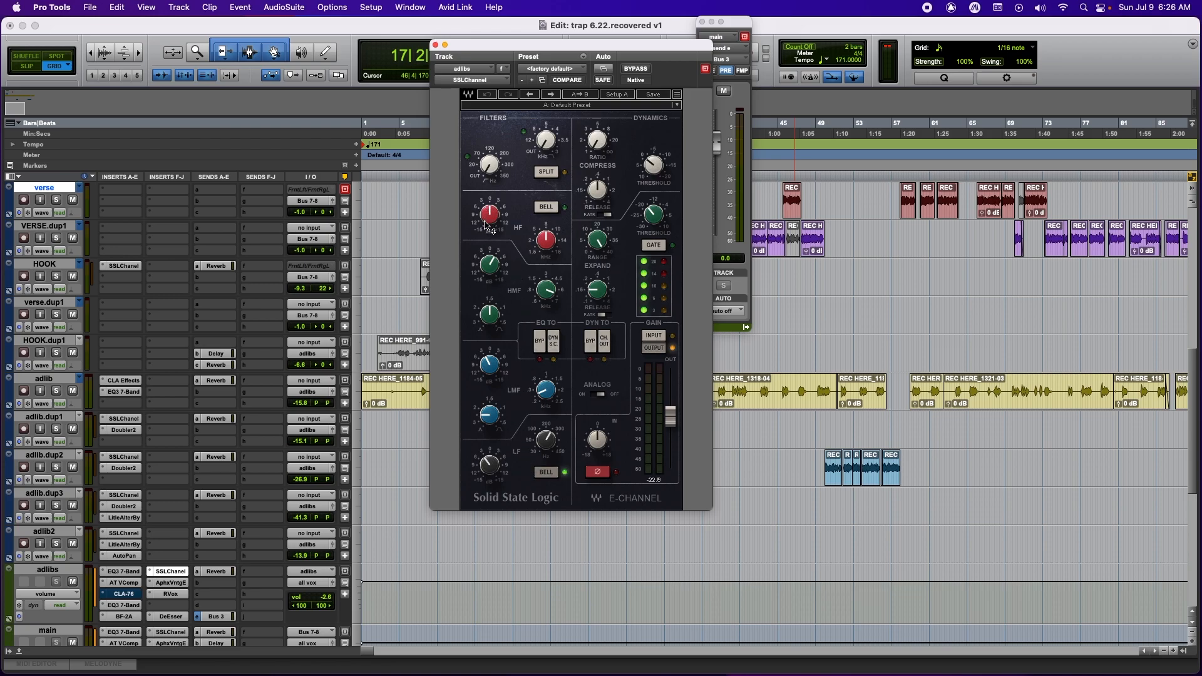
pyautogui.moveTo(491, 228)
pyautogui.click(436, 45)
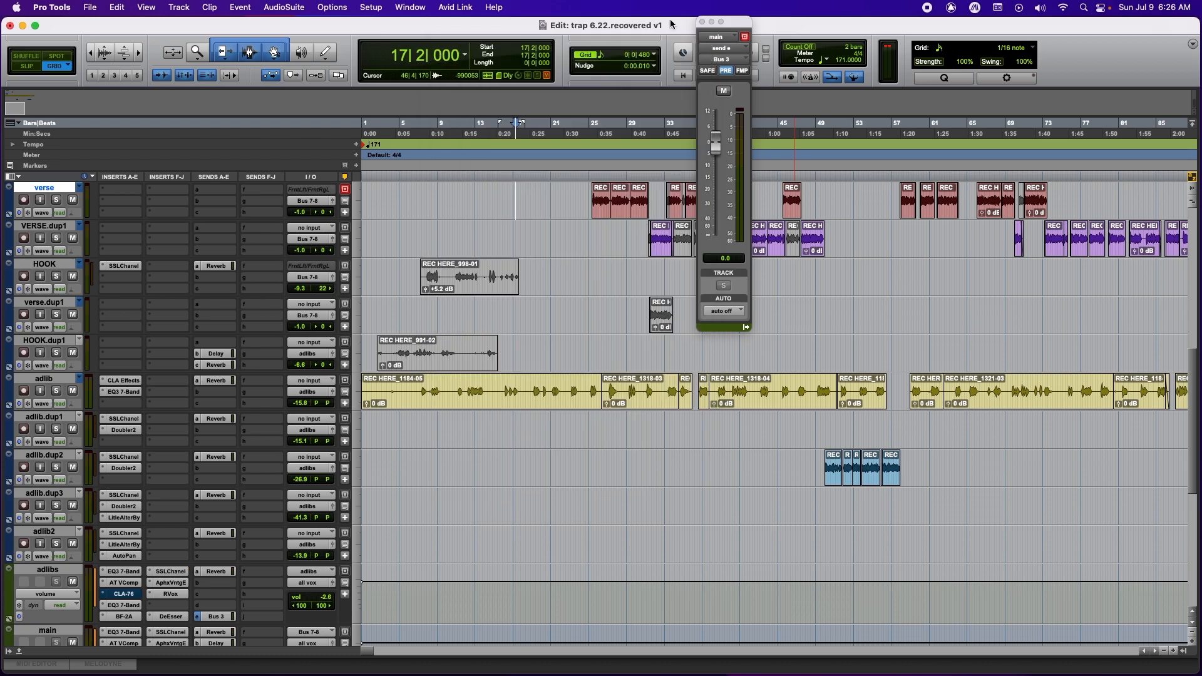
pyautogui.click(702, 23)
# Place the edit cursor at bar 73 on the HOOK track and examine the surrounding verse and adlib clips up close.
pyautogui.scroll(5, 691, 389)
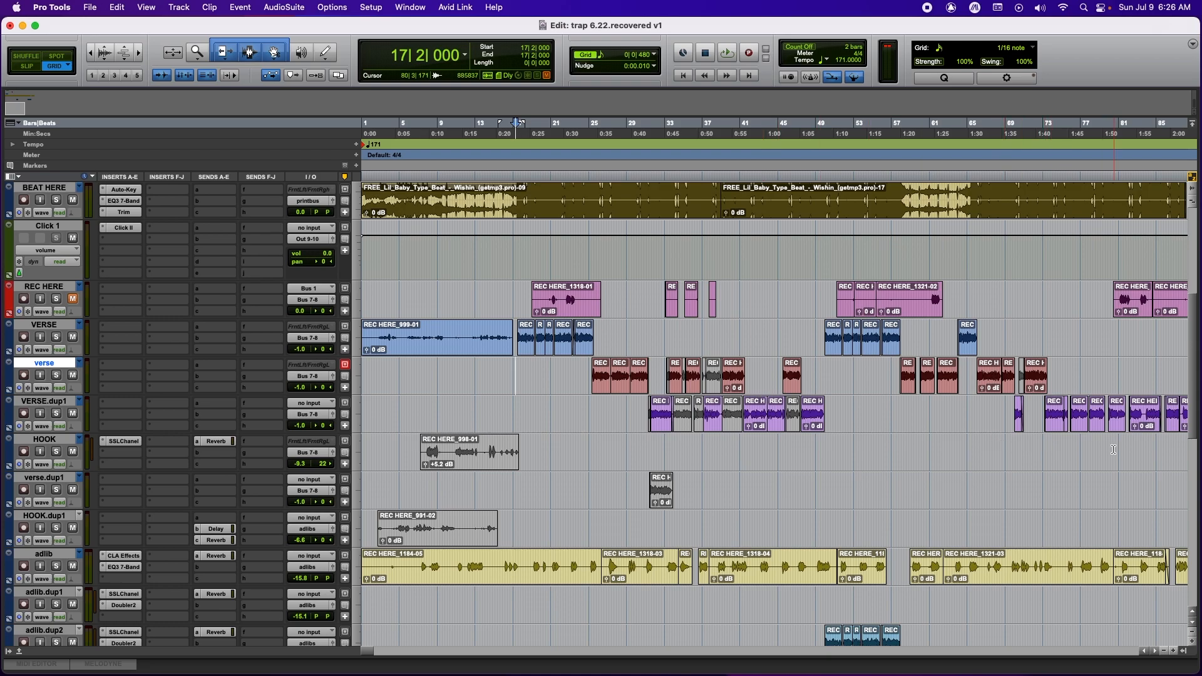
pyautogui.scroll(4, 1102, 454)
pyautogui.scroll(-1, 1104, 454)
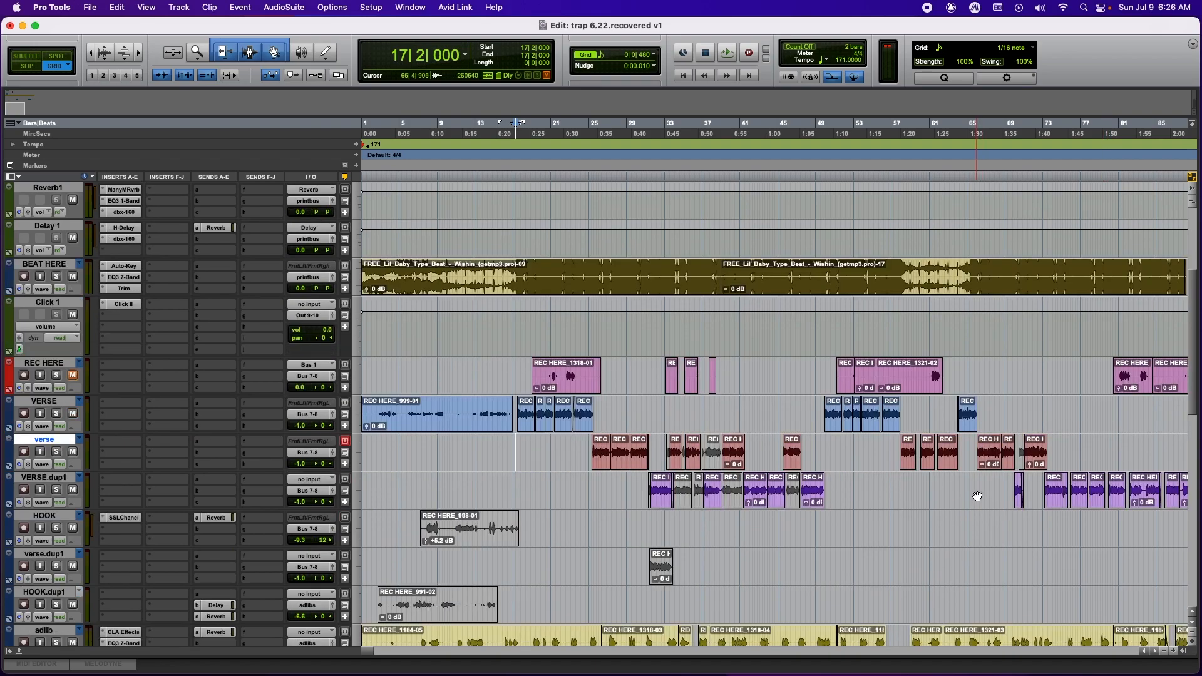
pyautogui.click(1042, 521)
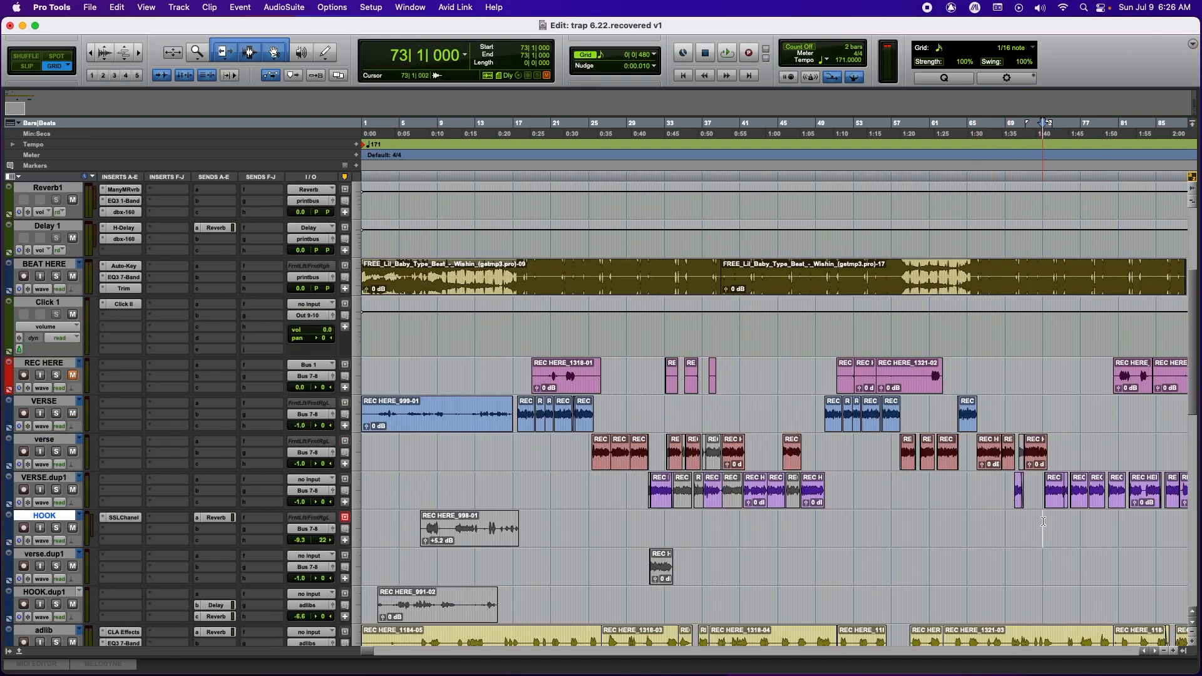
pyautogui.scroll(-3, 1043, 521)
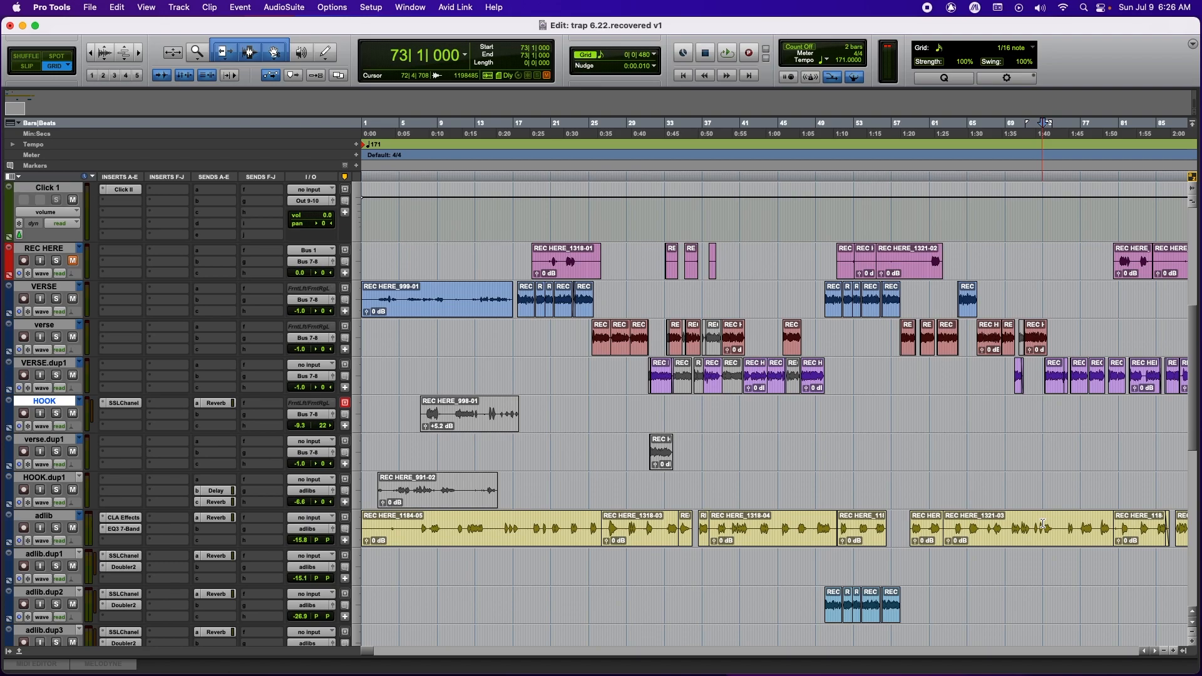
pyautogui.press('r')
pyautogui.press('t')
pyautogui.press('t')
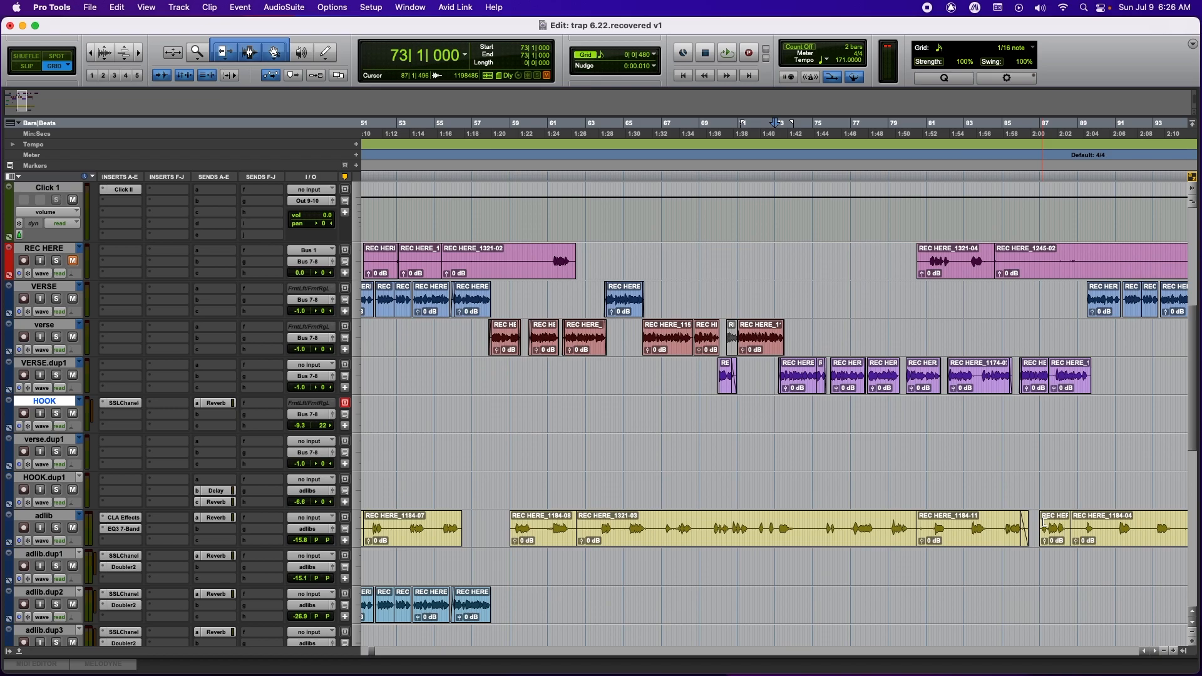
pyautogui.scroll(-3, 997, 516)
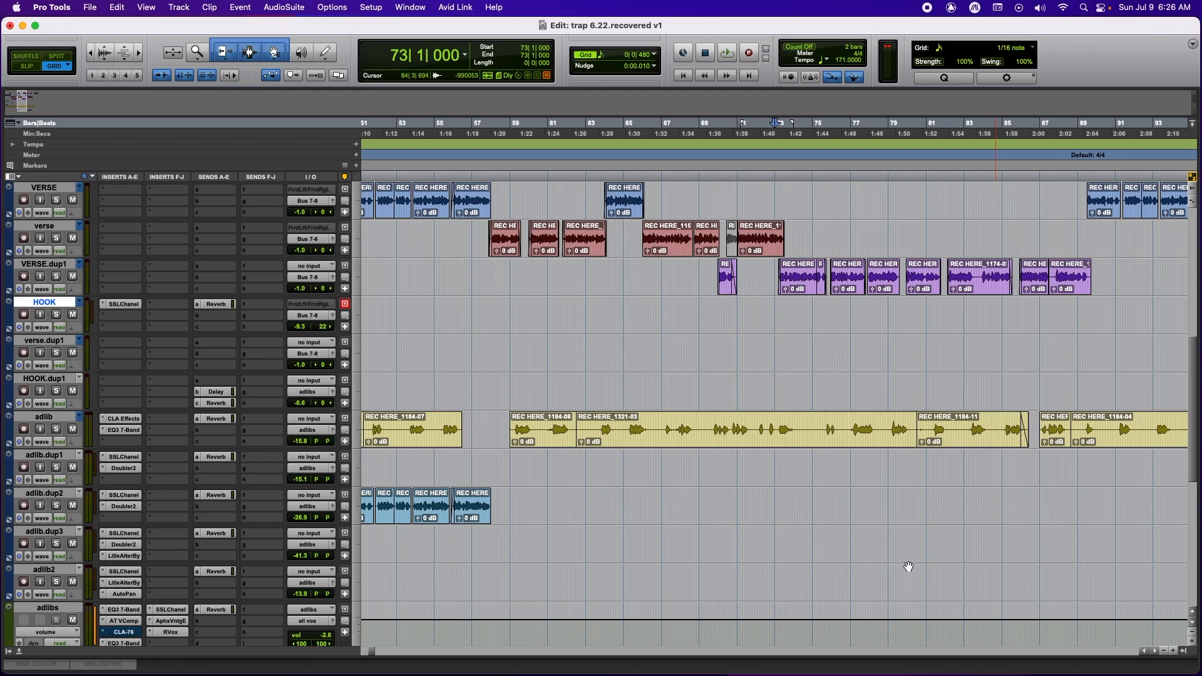
# Inspect the Doubler2 and SSLChannel inserts and the Reverb send on the adlib.dup1 track.
pyautogui.click(133, 470)
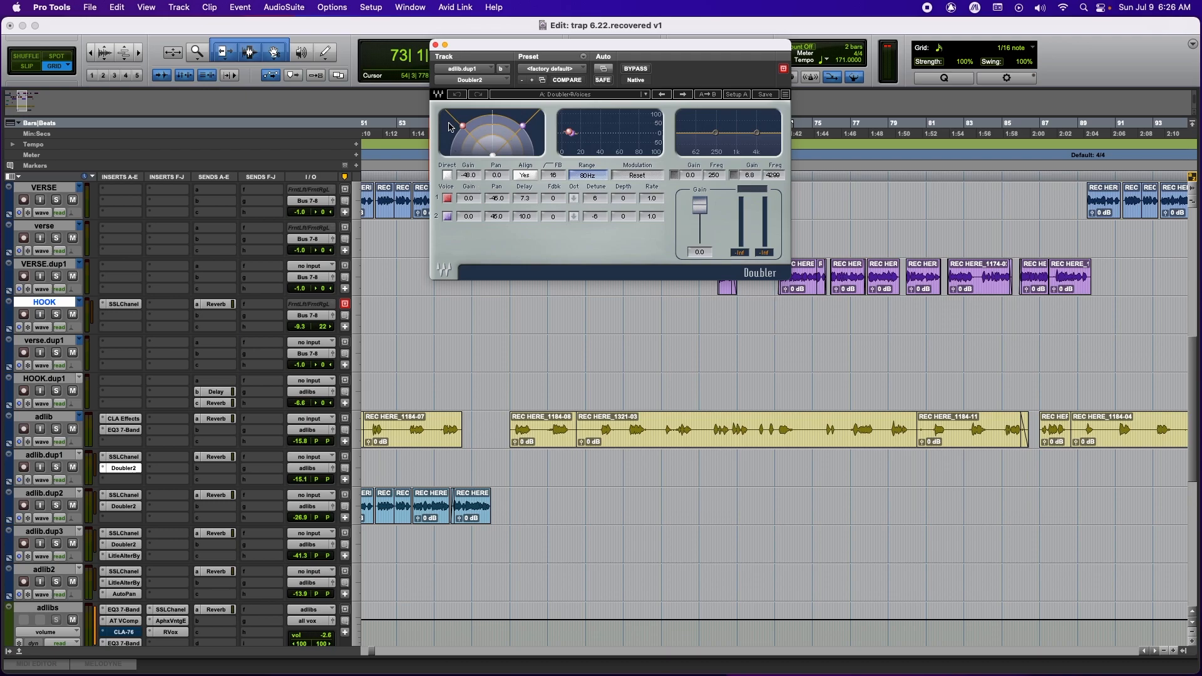
pyautogui.click(124, 456)
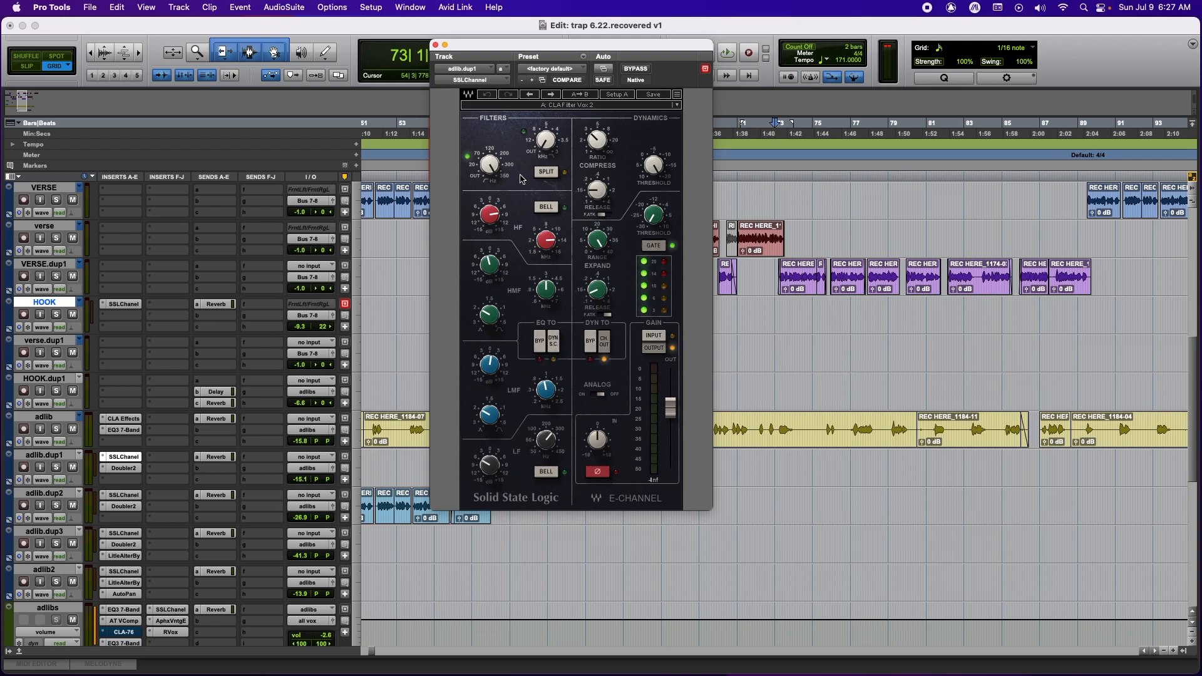
pyautogui.click(227, 461)
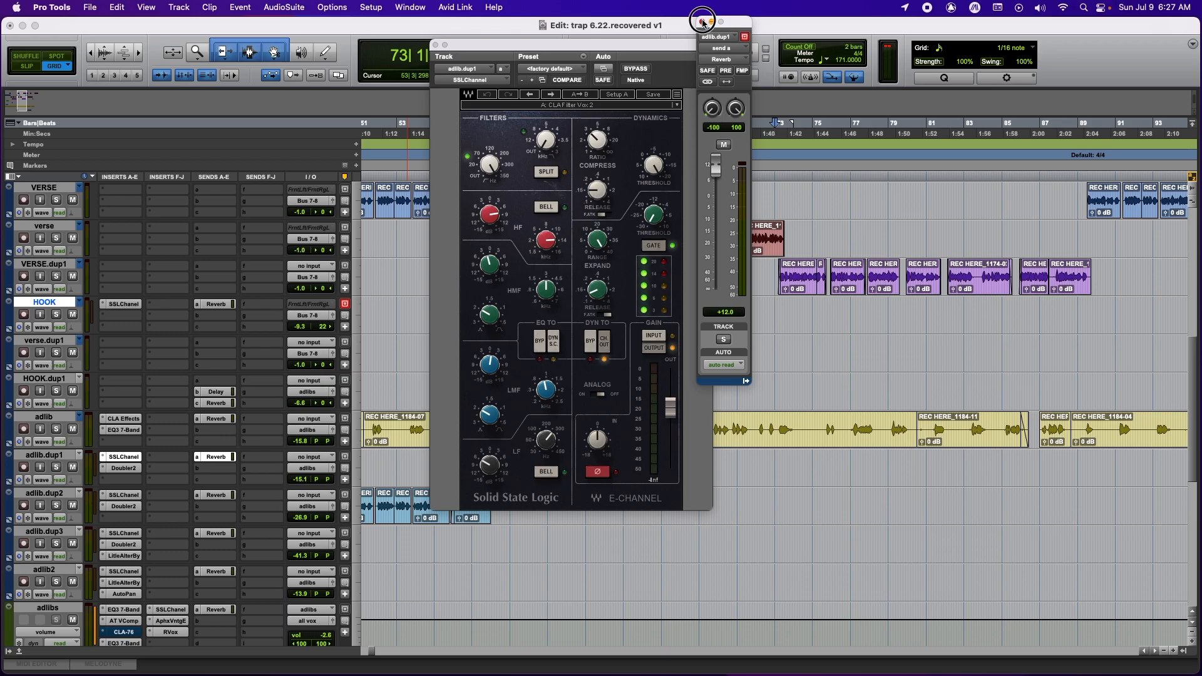
pyautogui.click(702, 22)
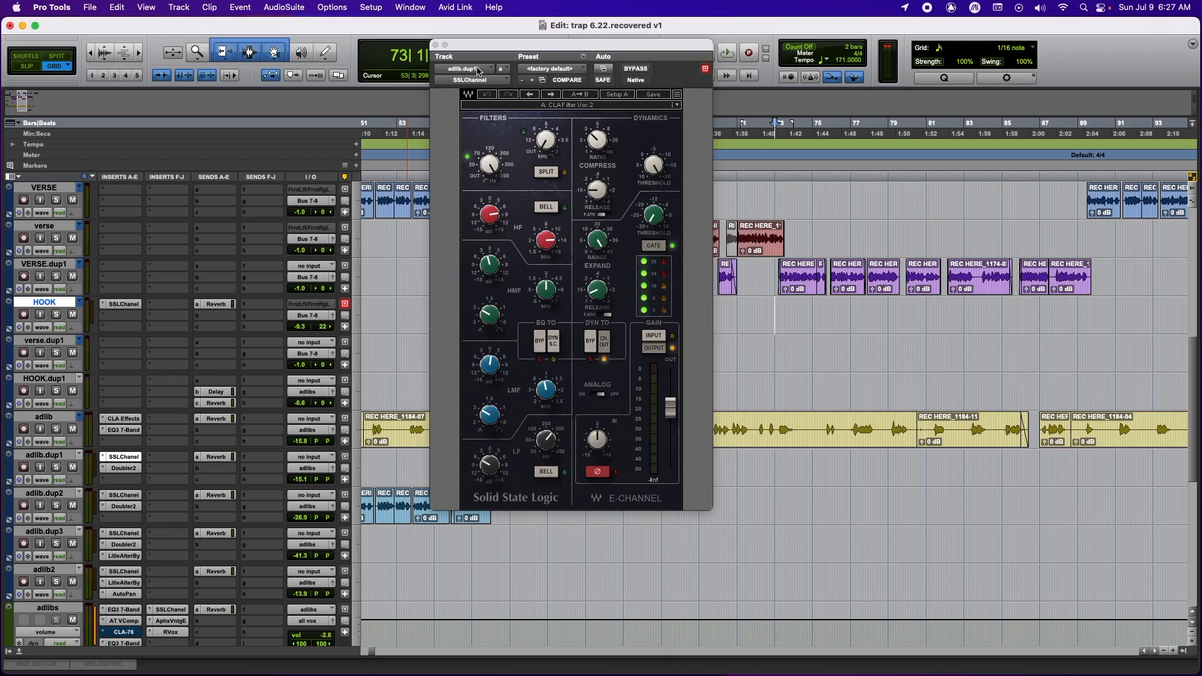
pyautogui.click(436, 45)
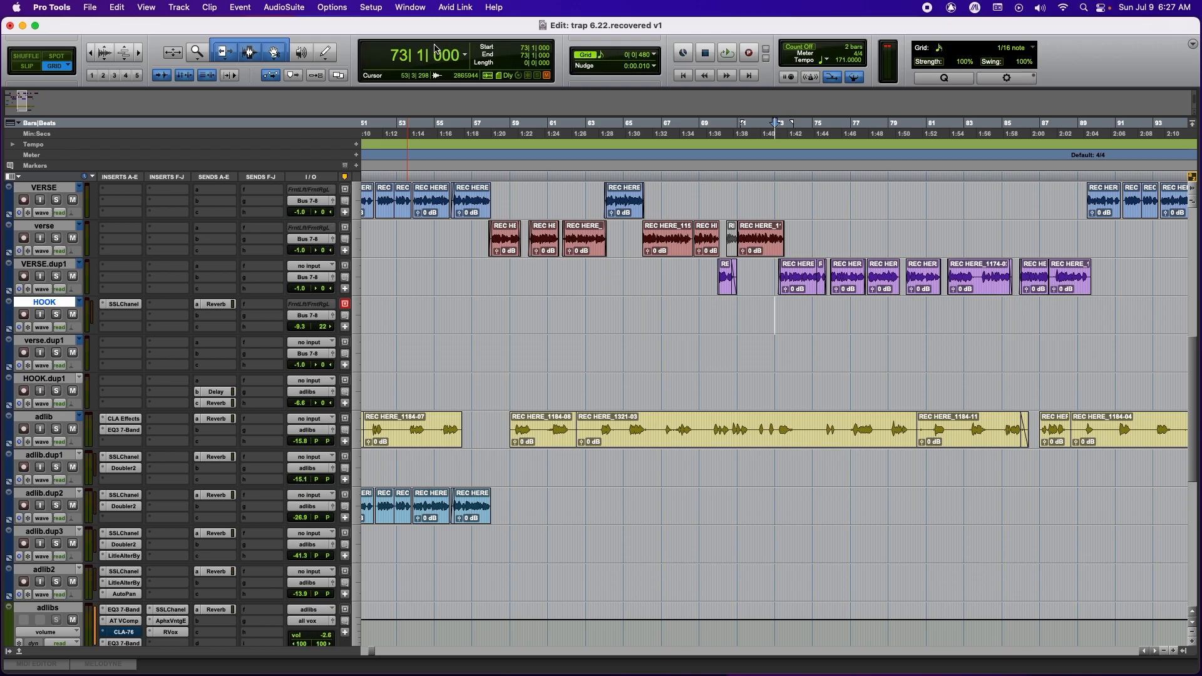
# Audition the mix from bar 69, beat 4, with the surrounding vocal clips in view.
pyautogui.press('super+bracketleft')
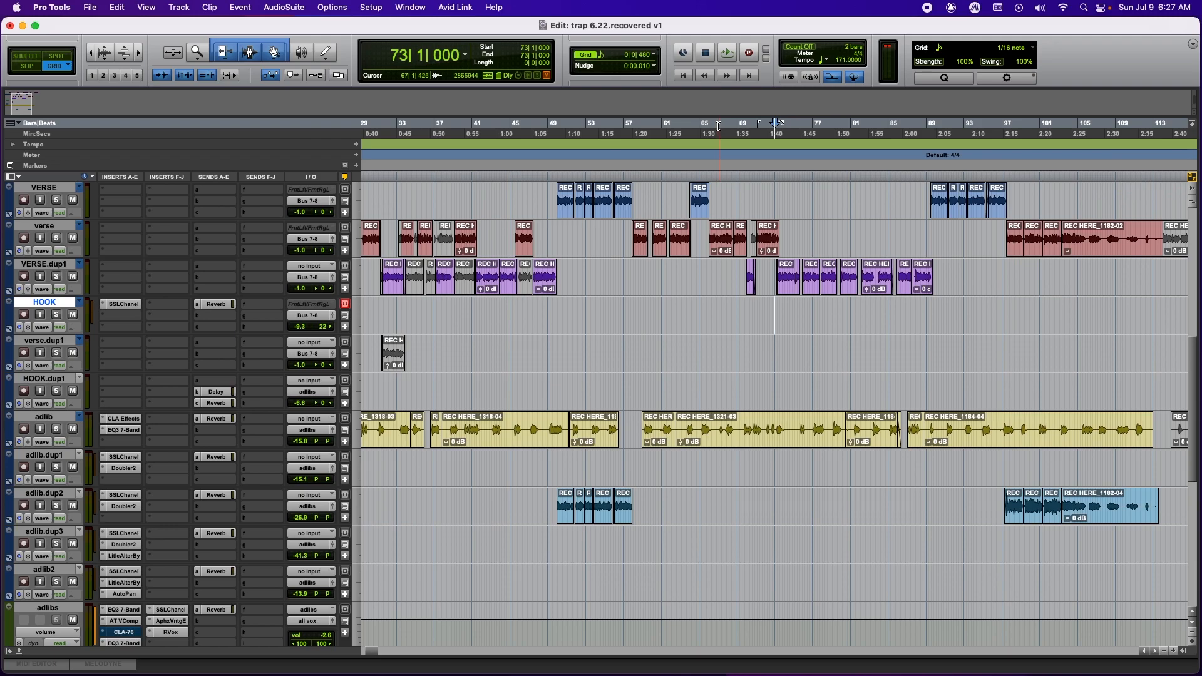
pyautogui.click(743, 311)
pyautogui.press('super+bracketleft')
pyautogui.press('space')
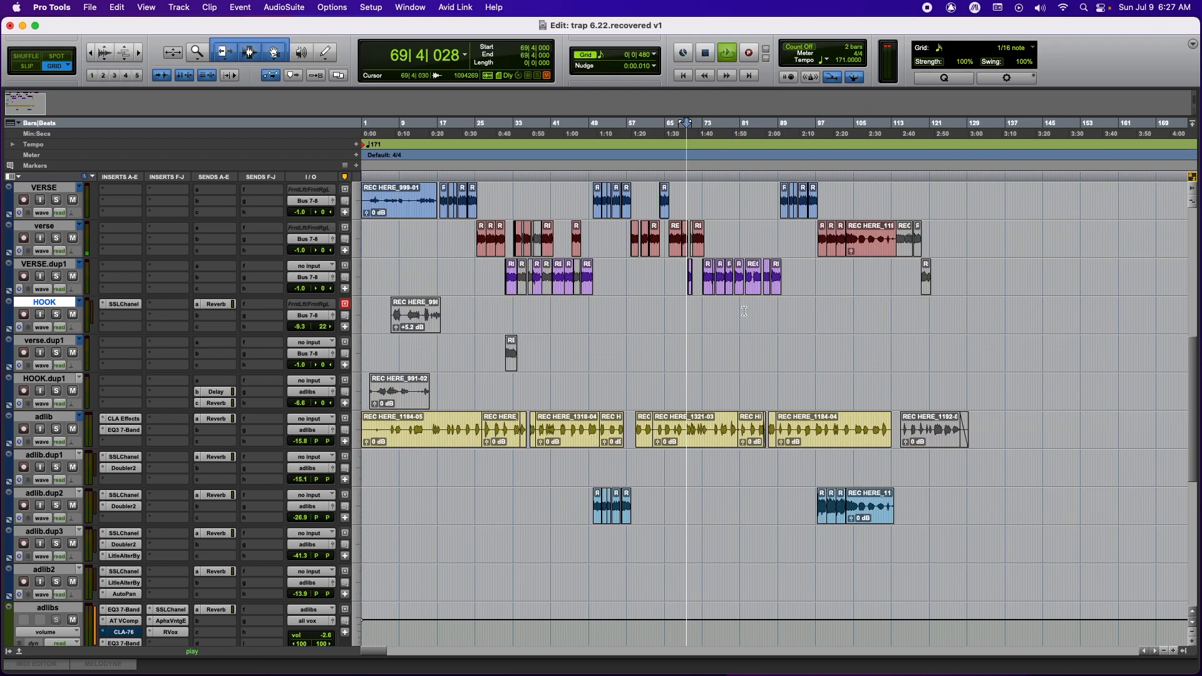
pyautogui.press('super+bracketright')
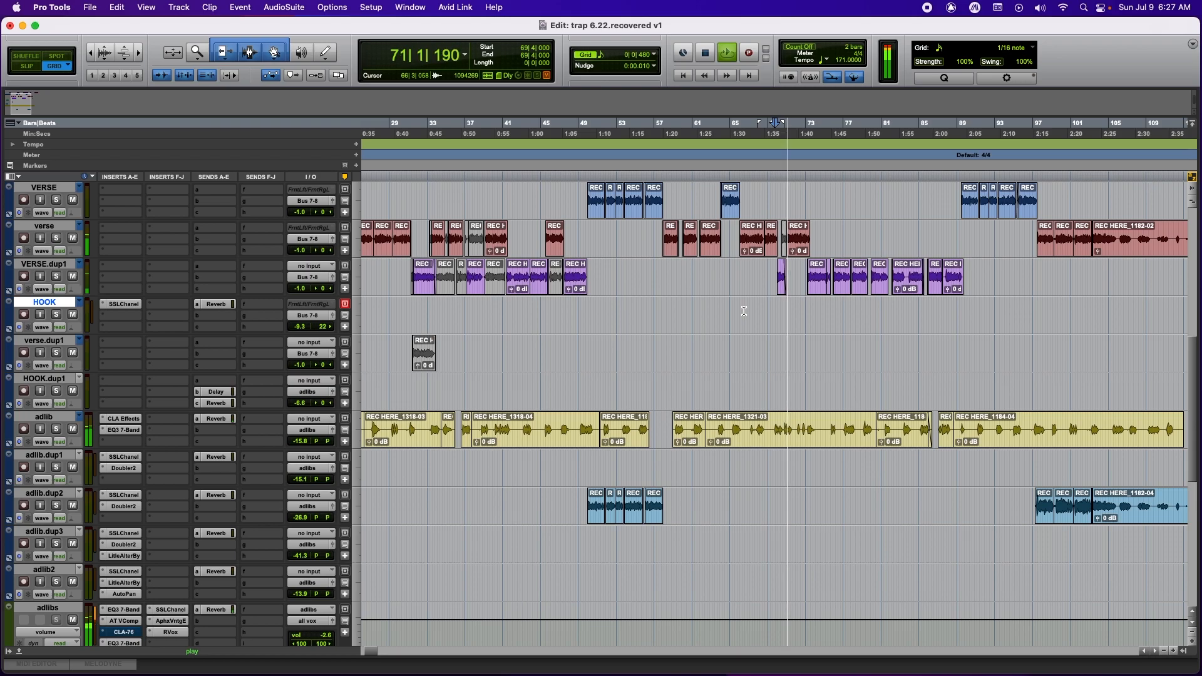